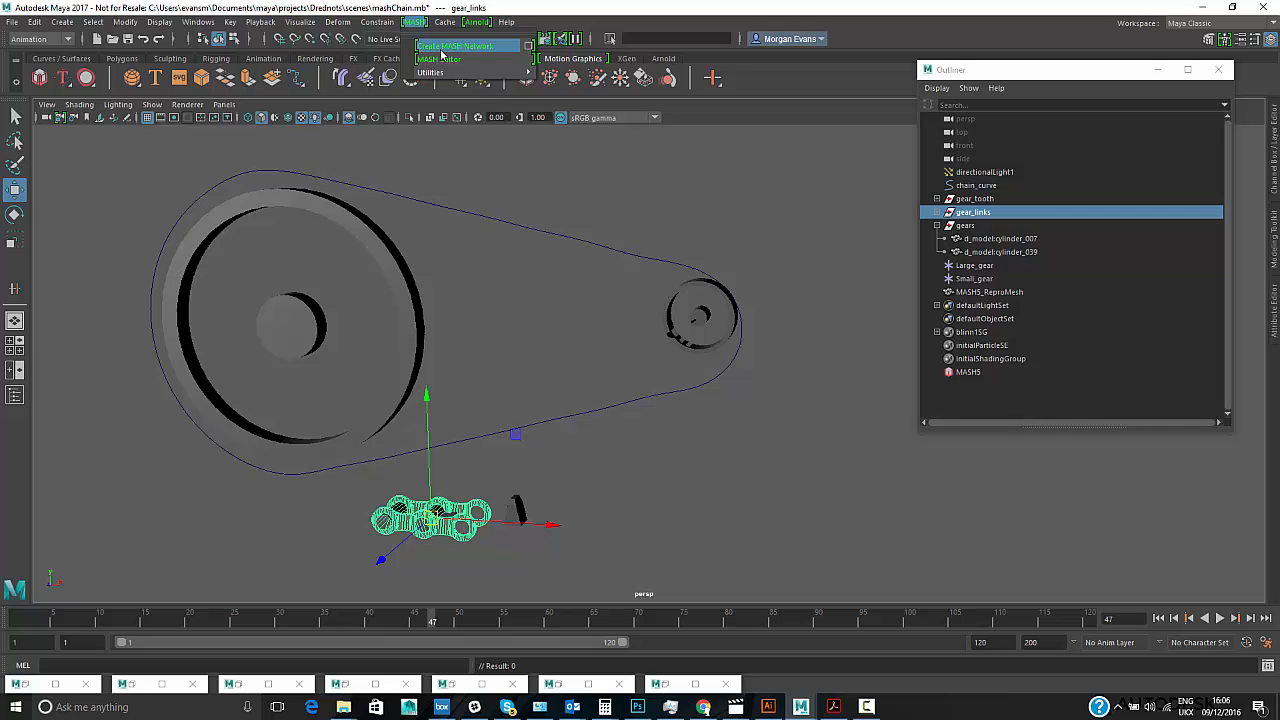
Step: Create a MASH network from gear_tooth and set its distribution type to Radial
{"action": "left_click", "coordinate": [758, 218]}
{"action": "left_click", "coordinate": [756, 218]}
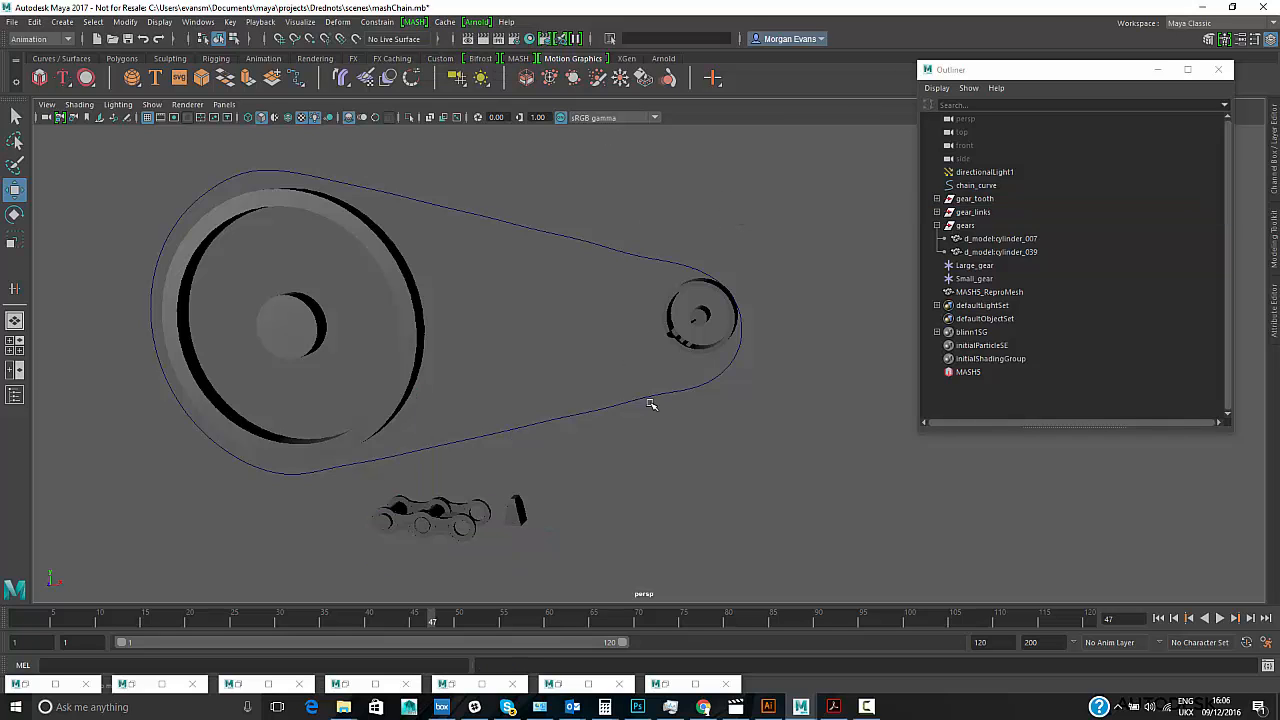
{"action": "left_click", "coordinate": [976, 199]}
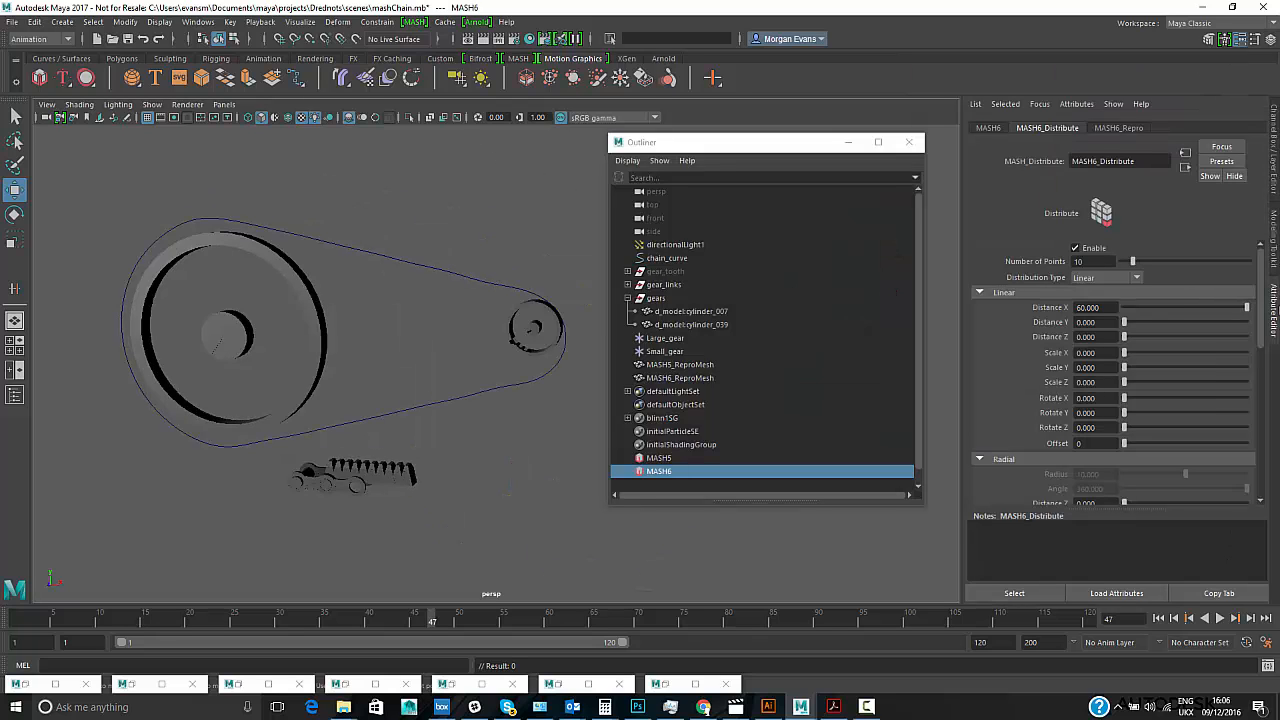
{"action": "left_click", "coordinate": [1094, 278]}
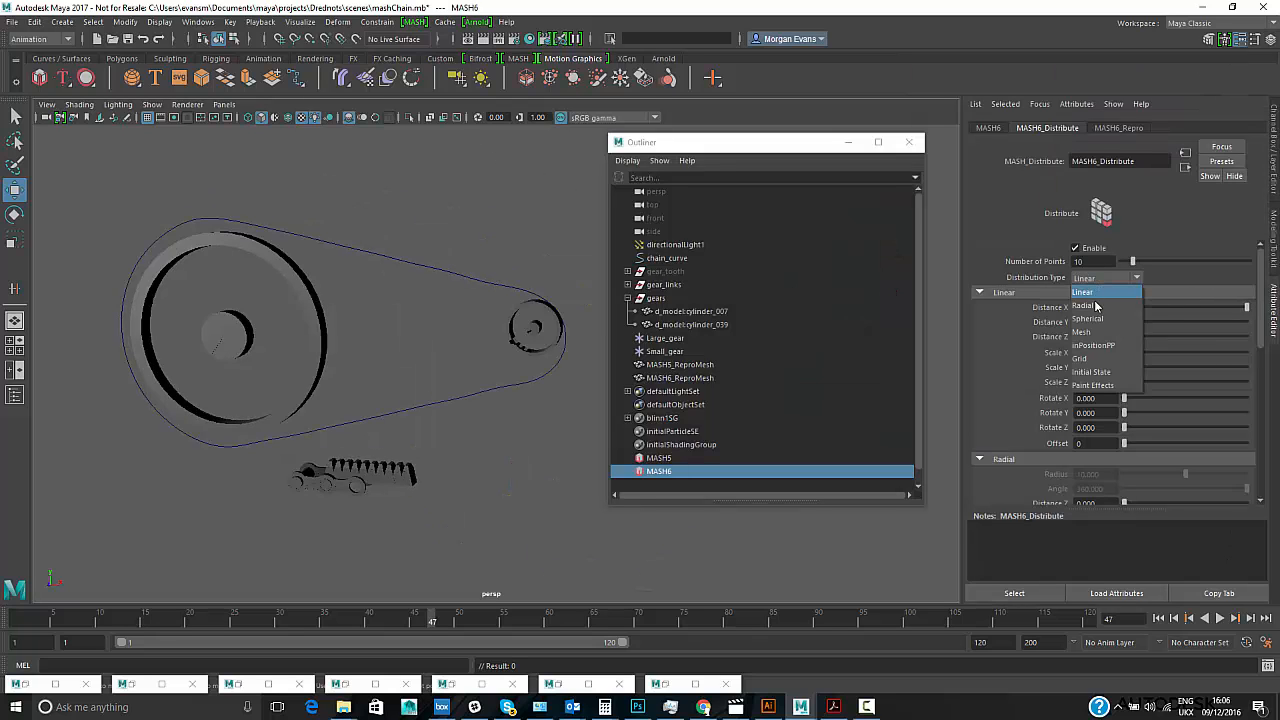
{"action": "left_click", "coordinate": [1095, 307]}
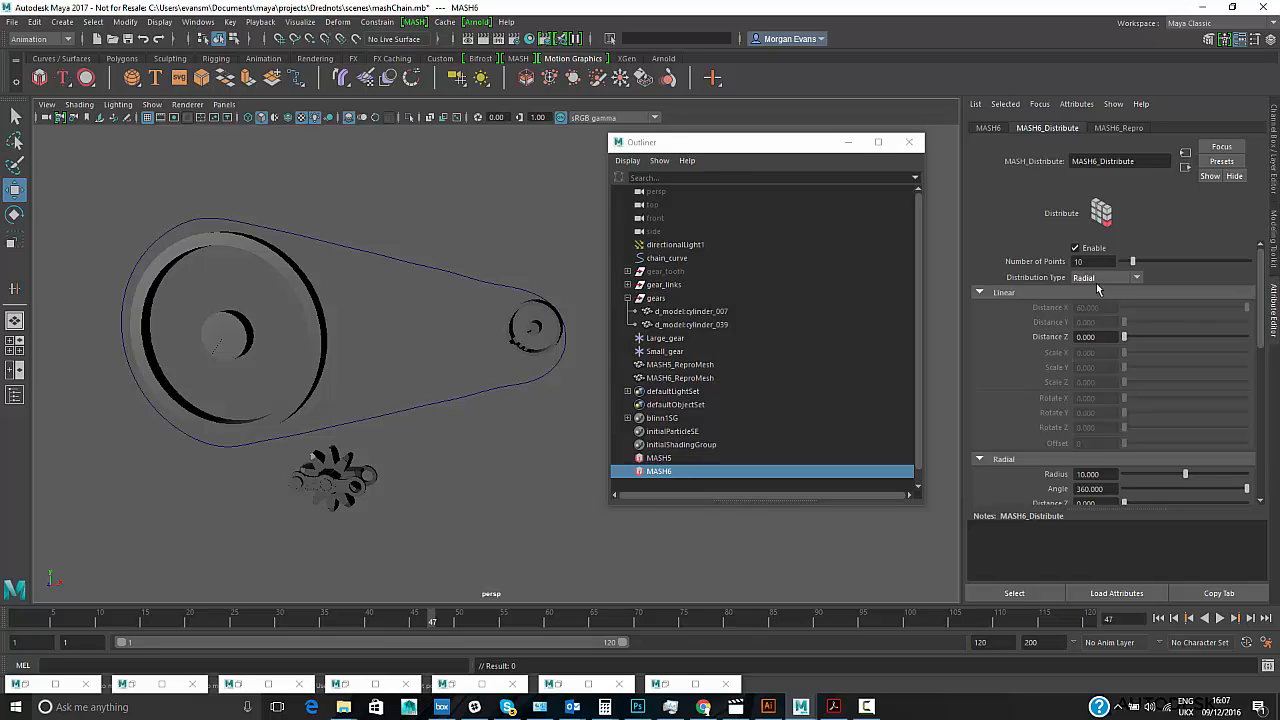
Step: Add a Transform node to the gear tooth network and connect Large_gear as its Controller Null
{"action": "left_click", "coordinate": [986, 129]}
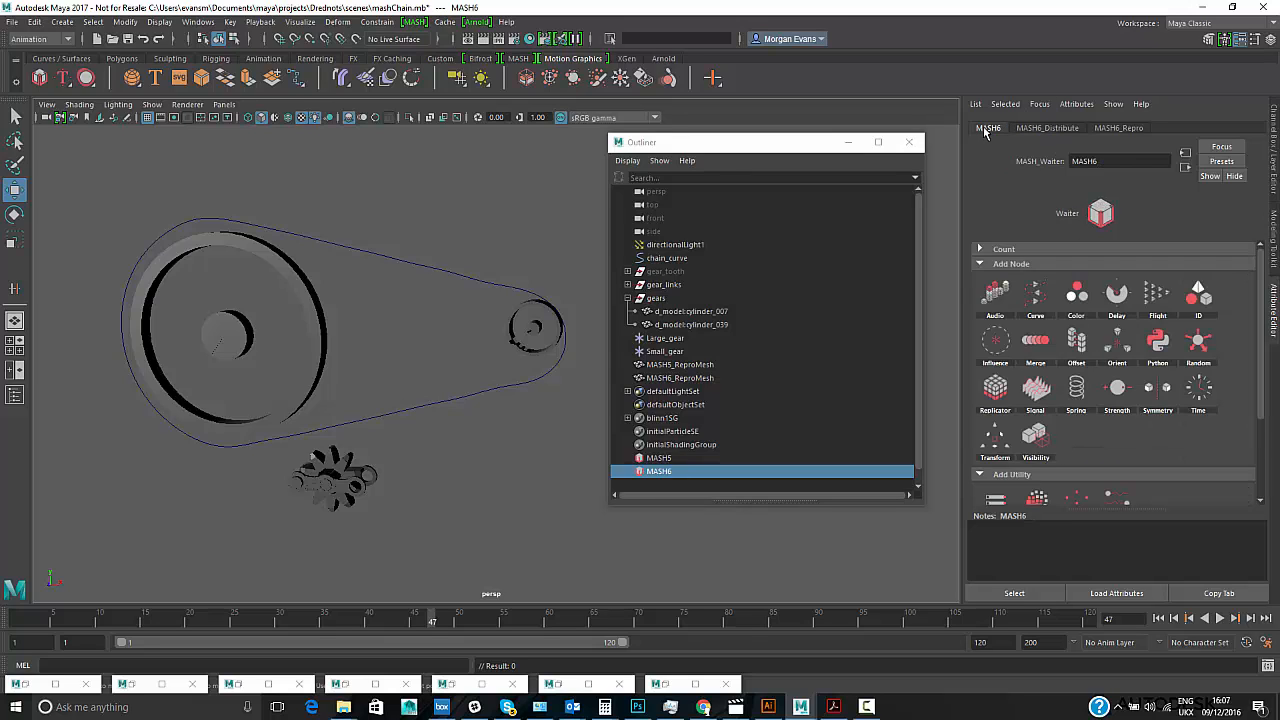
{"action": "left_click", "coordinate": [1003, 447]}
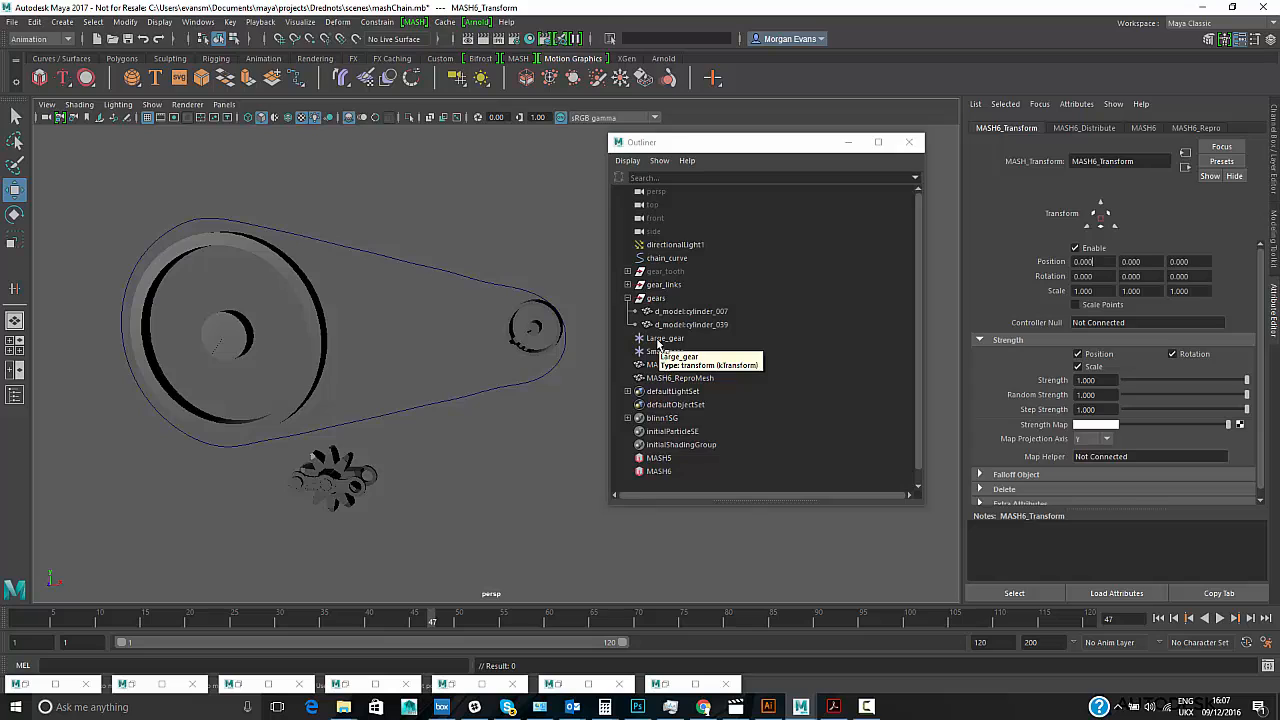
{"action": "middle_click_drag", "start_coordinate": [657, 343], "coordinate": [989, 342]}
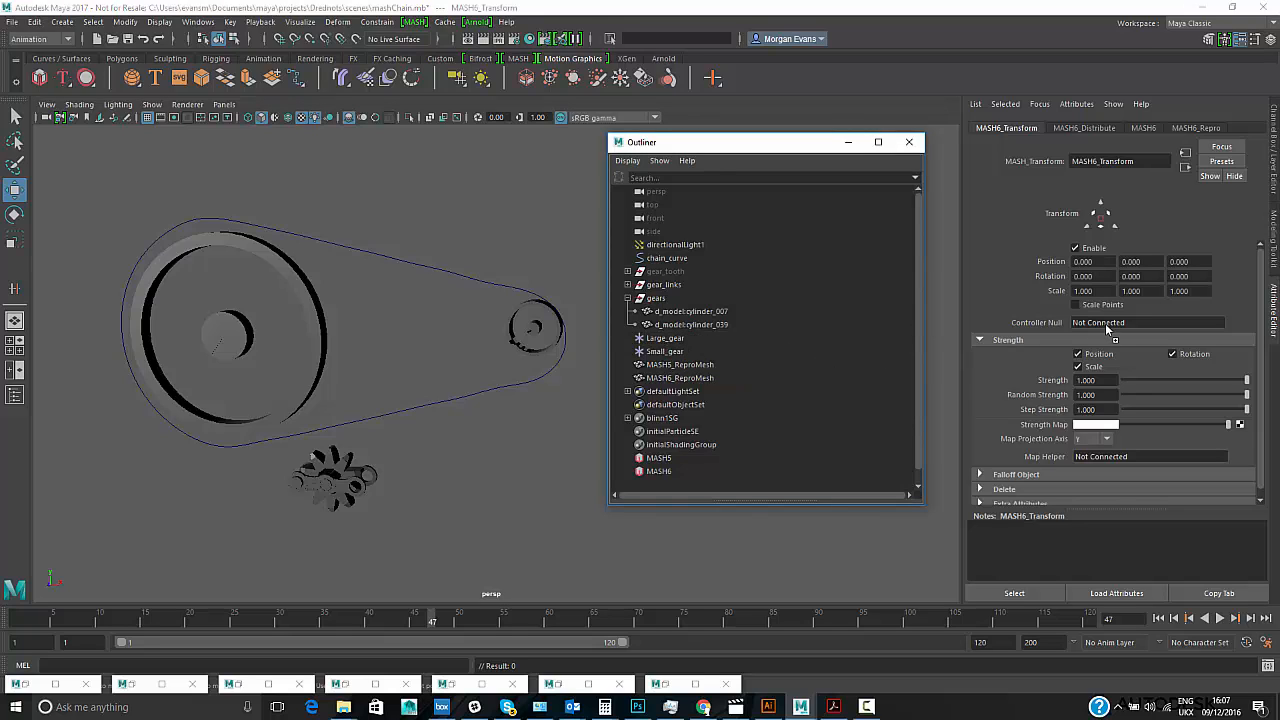
{"action": "middle_click_drag", "start_coordinate": [1105, 323], "coordinate": [1106, 323]}
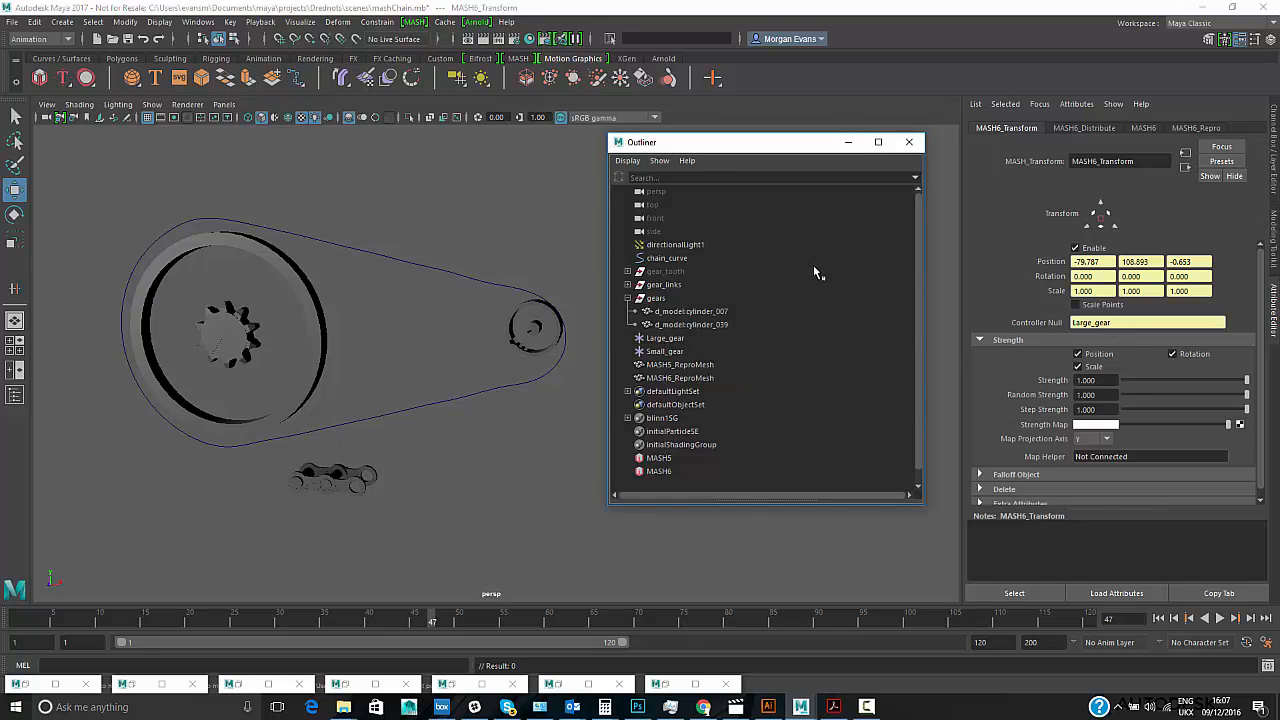
Step: Distribute 35 teeth around the large gear in MASH6 with a radius of about 75.8
{"action": "left_click", "coordinate": [660, 458]}
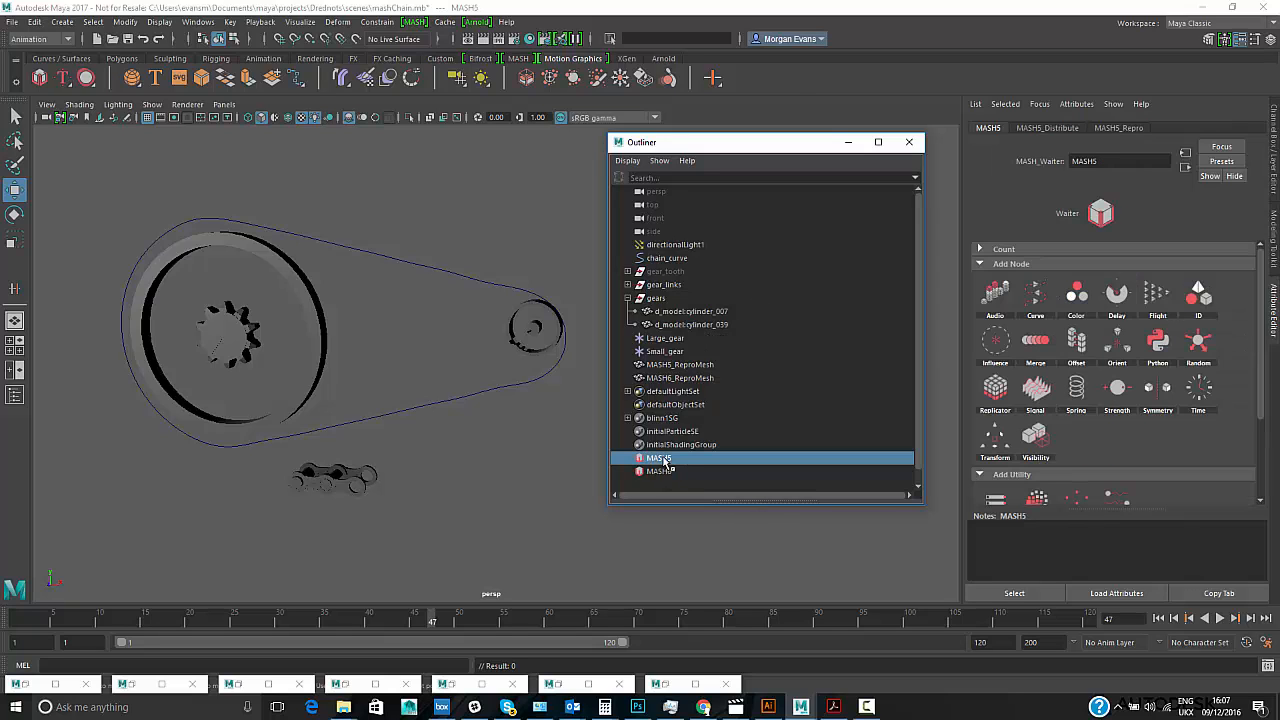
{"action": "left_click", "coordinate": [660, 471]}
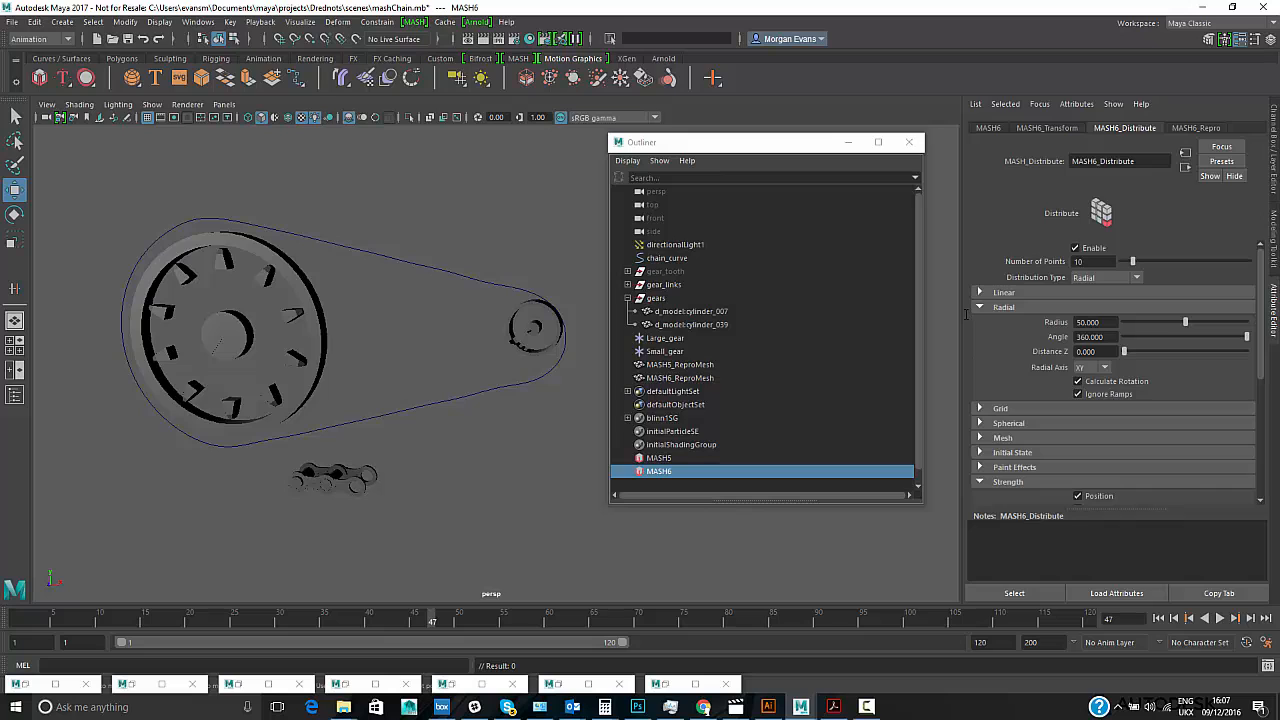
{"action": "left_click_drag", "start_coordinate": [1186, 323], "coordinate": [1217, 335]}
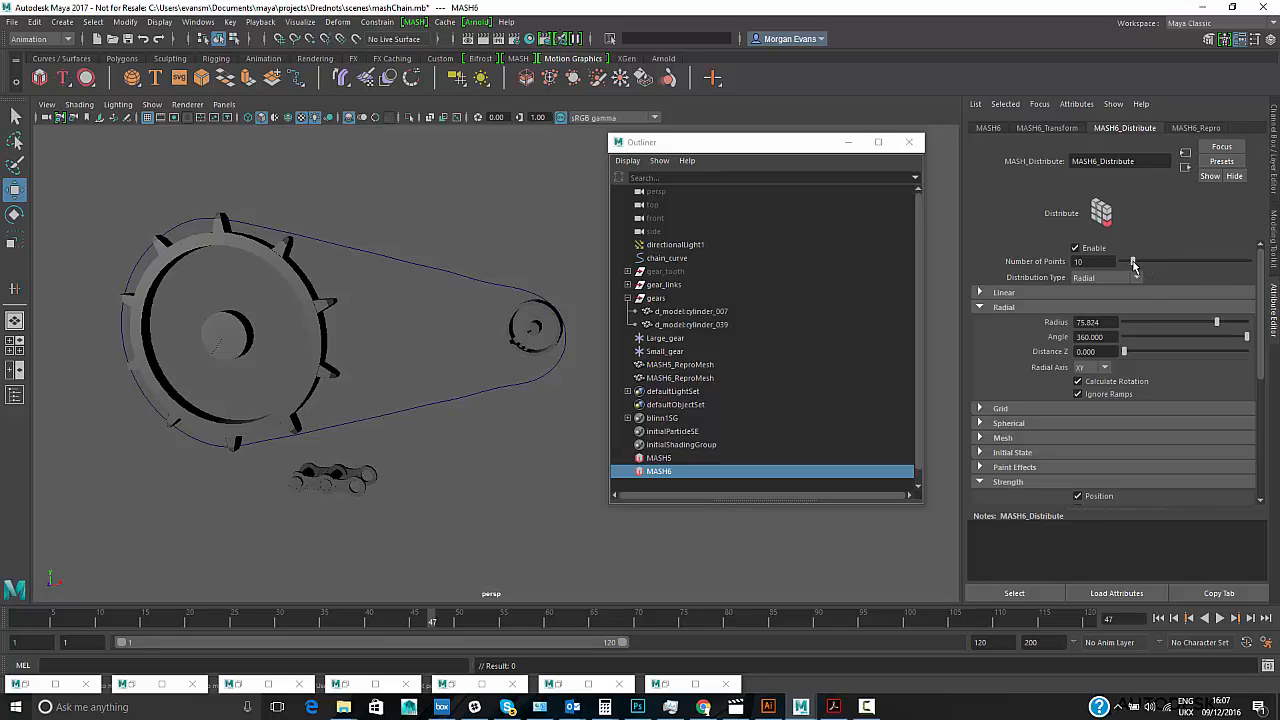
{"action": "left_click_drag", "start_coordinate": [1134, 264], "coordinate": [1166, 259]}
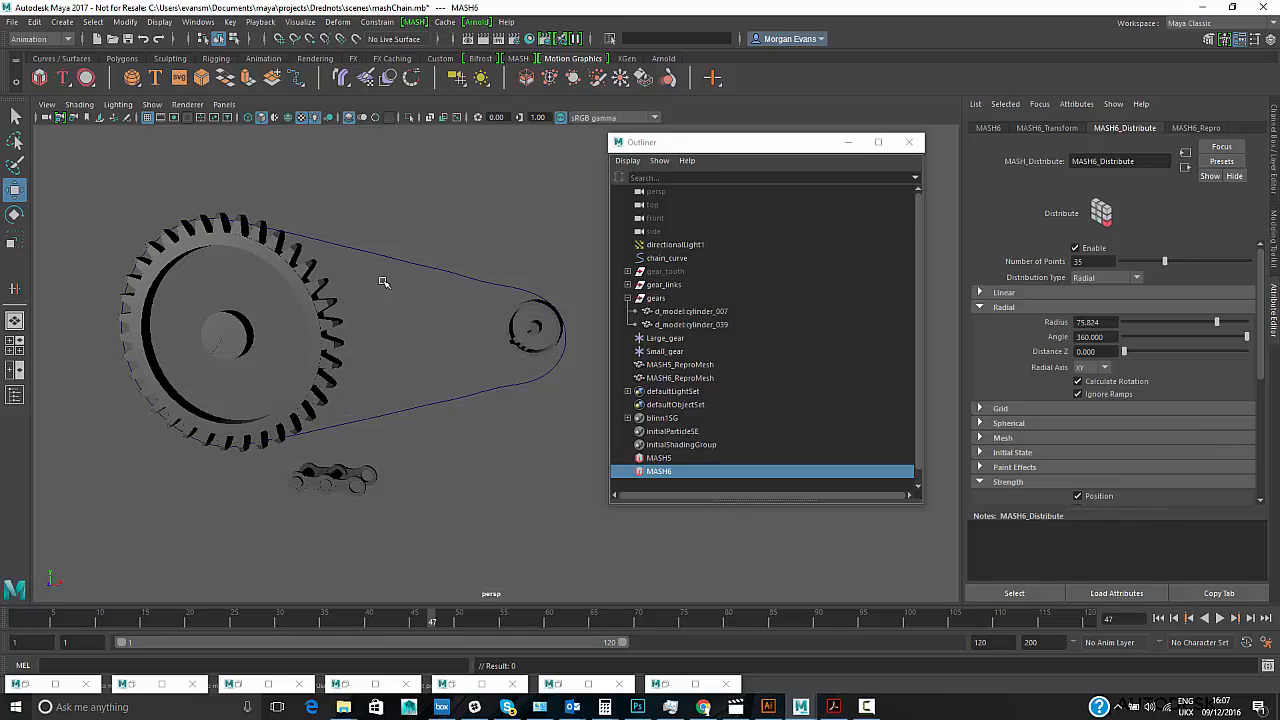
Step: Add a Color node to the large gear's tooth network with a red base color and a raised Random Hue
{"action": "left_click", "coordinate": [988, 128]}
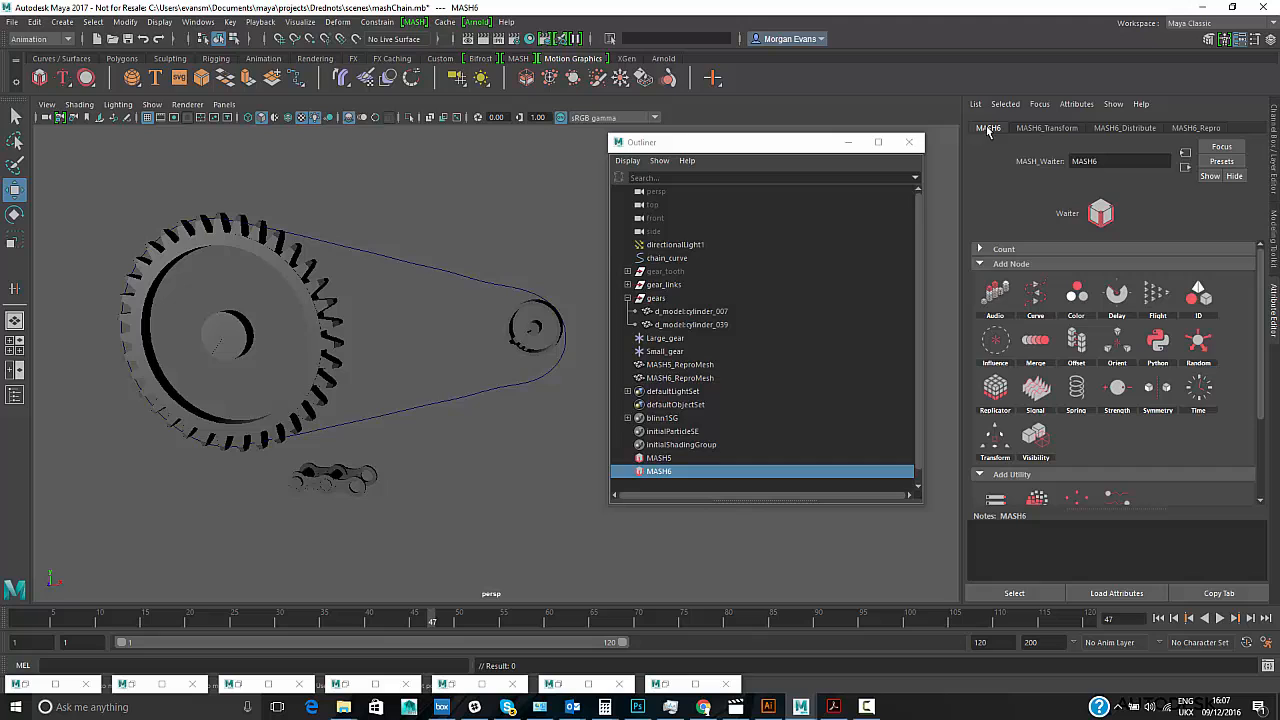
{"action": "left_click", "coordinate": [1077, 300]}
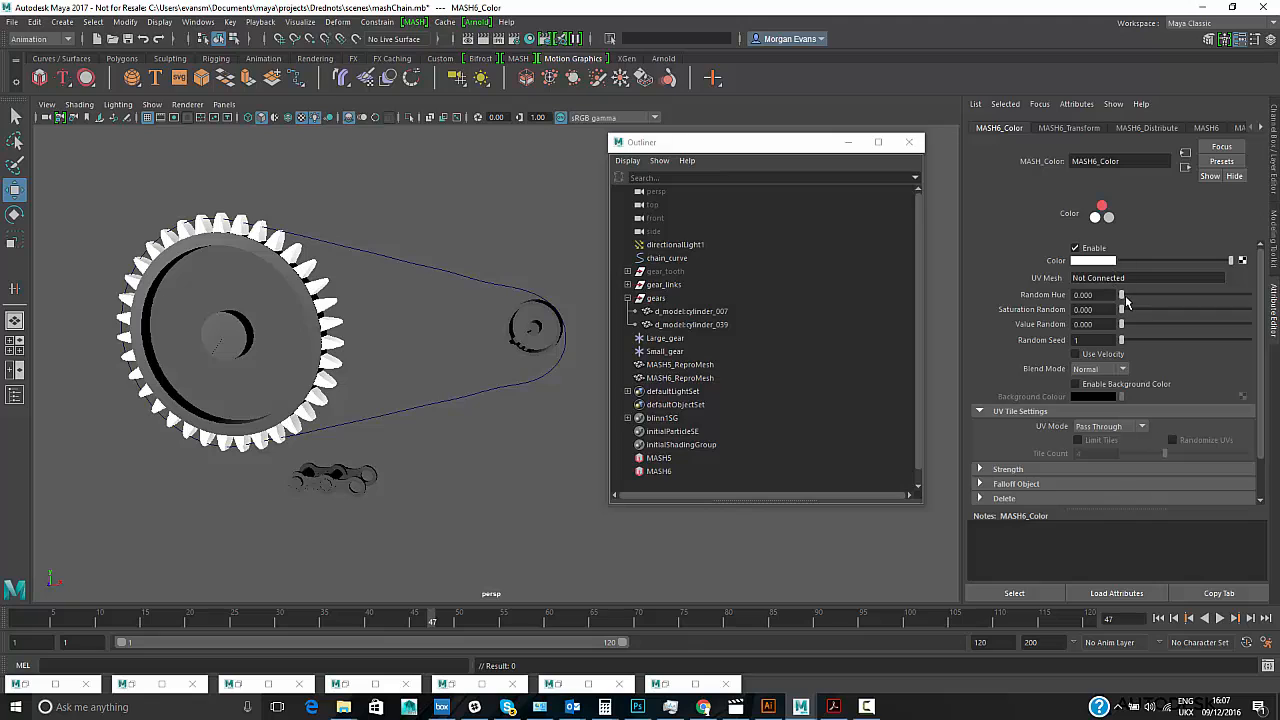
{"action": "left_click_drag", "start_coordinate": [1122, 297], "coordinate": [1201, 290]}
{"action": "left_click", "coordinate": [1098, 261]}
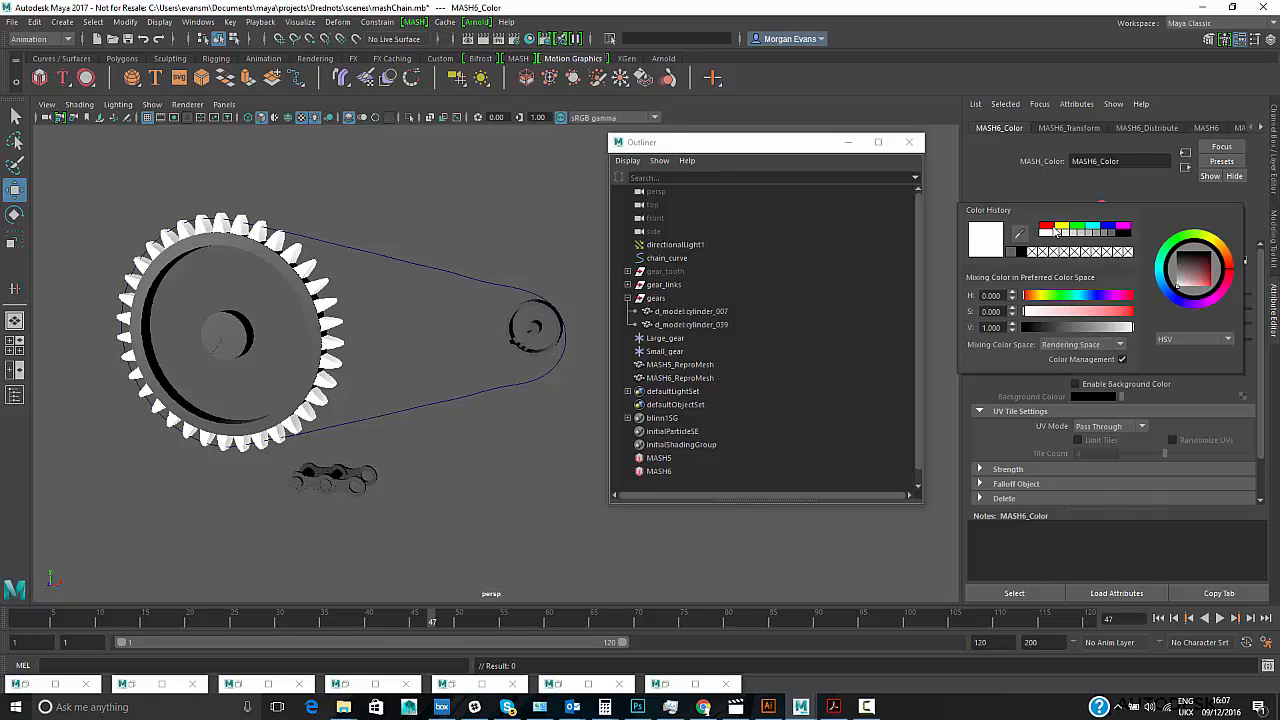
{"action": "left_click", "coordinate": [1046, 228]}
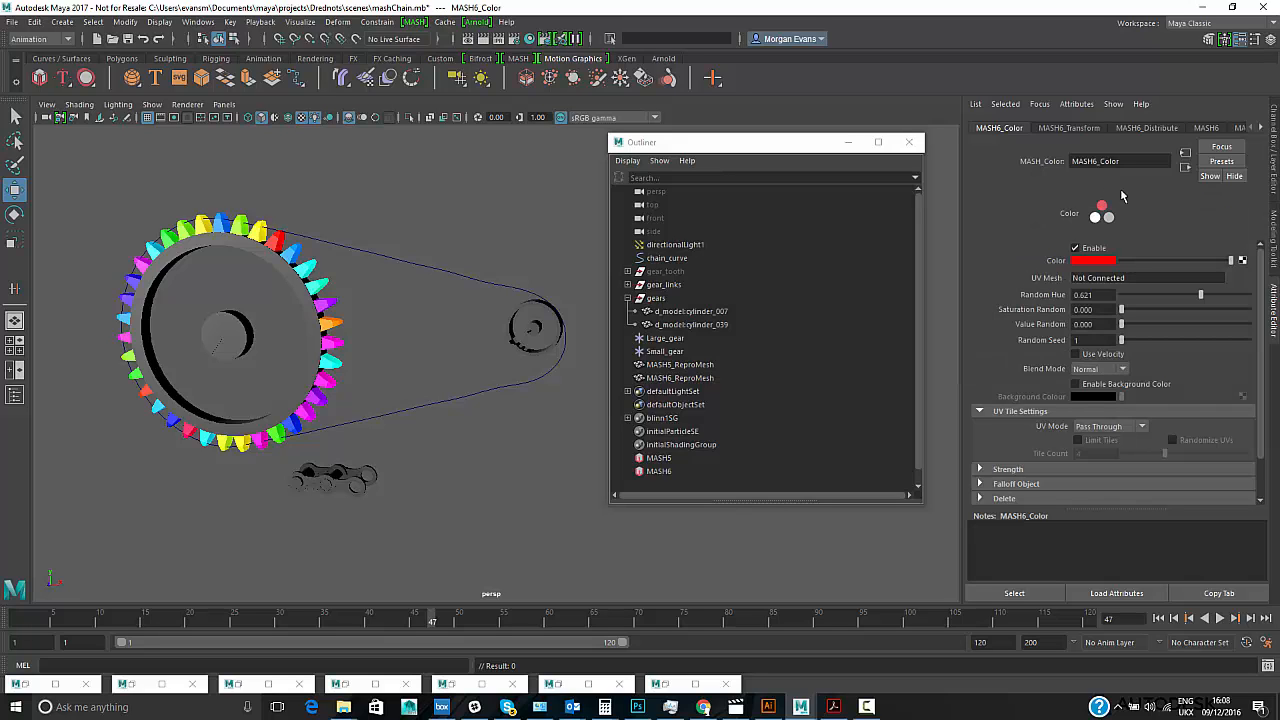
{"action": "mouse_move", "coordinate": [1199, 297]}
{"action": "left_mouse_down"}
{"action": "mouse_move", "coordinate": [1122, 308]}
{"action": "mouse_move", "coordinate": [1195, 308]}
{"action": "left_mouse_up"}
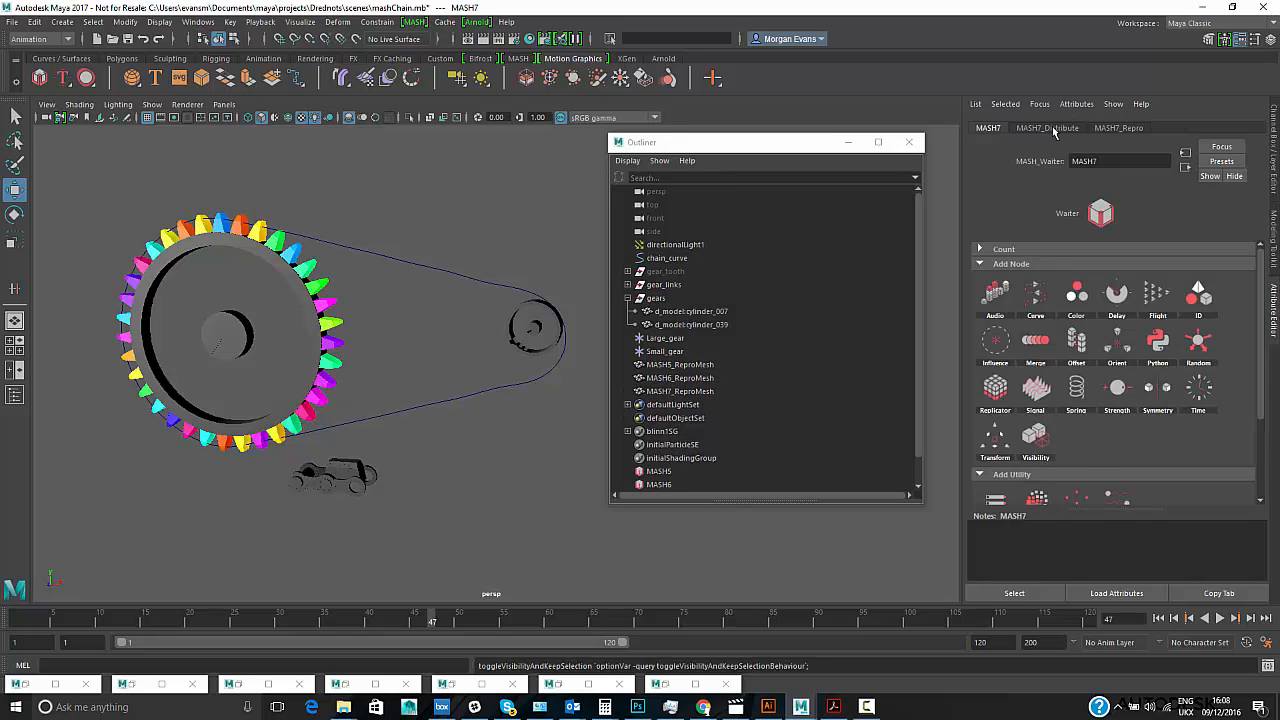
Step: Set the MASH7 network's distribution type to Radial with a radius of 20
{"action": "left_click", "coordinate": [1050, 130]}
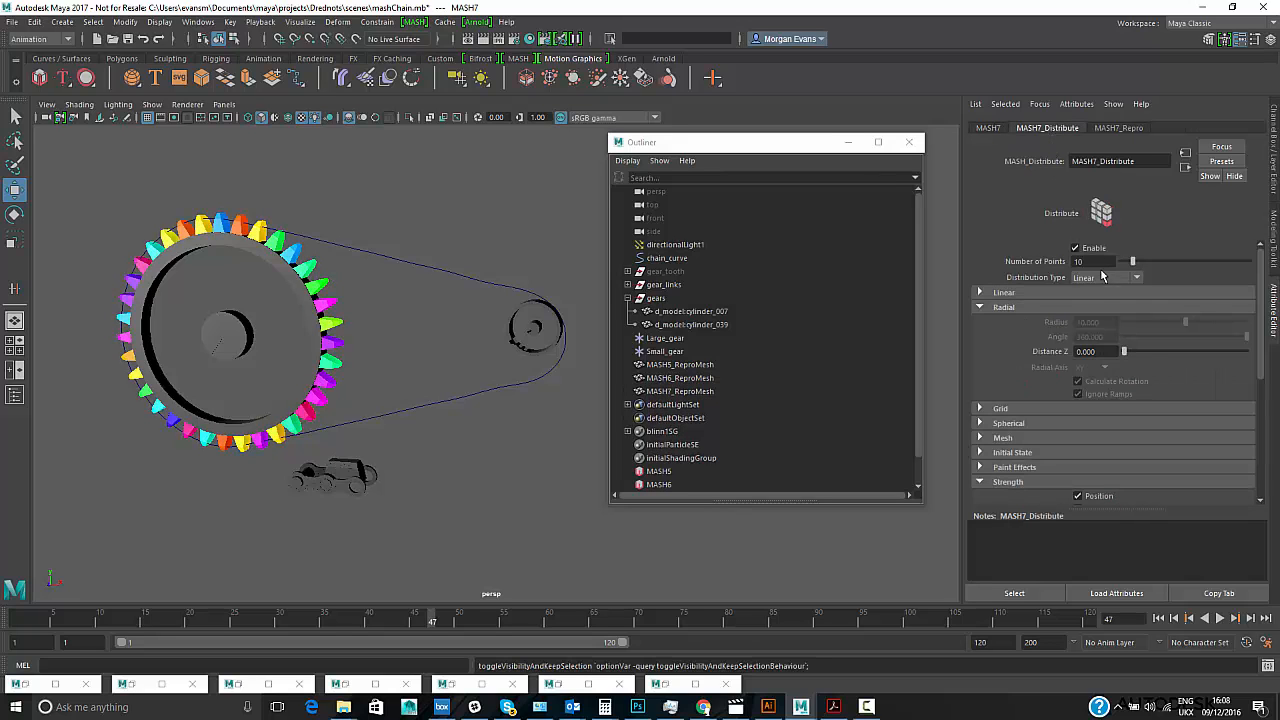
{"action": "left_click", "coordinate": [1103, 277]}
{"action": "left_click", "coordinate": [1106, 304]}
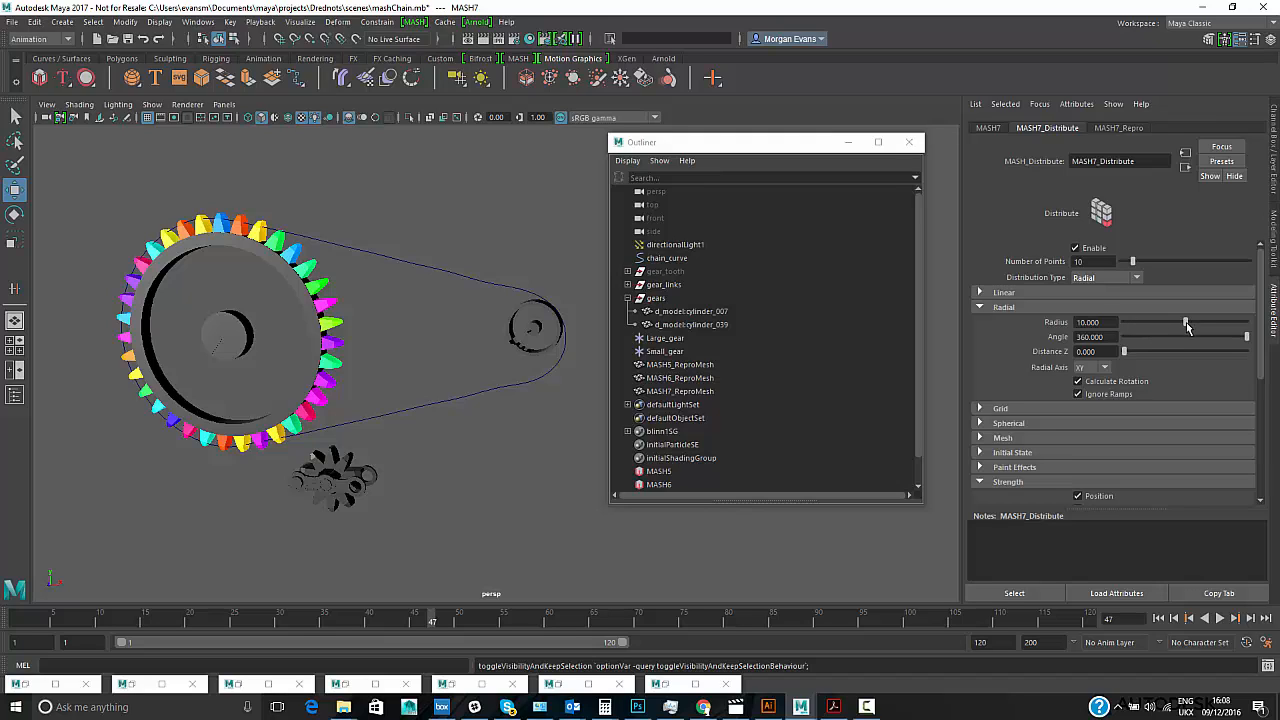
{"action": "left_click_drag", "start_coordinate": [1186, 323], "coordinate": [1247, 323]}
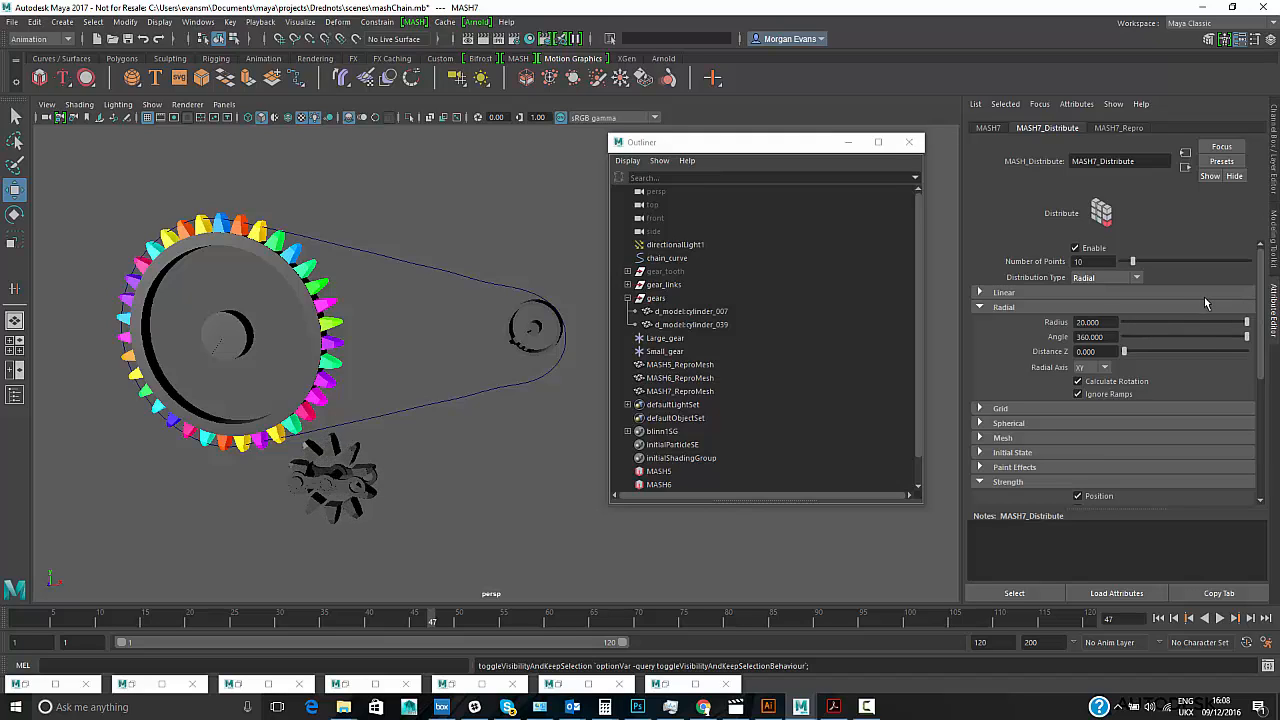
Step: Add a Transform node to MASH7 with Small_gear as its Controller Null, and reduce the radial radius to about 17.7
{"action": "left_click", "coordinate": [986, 129]}
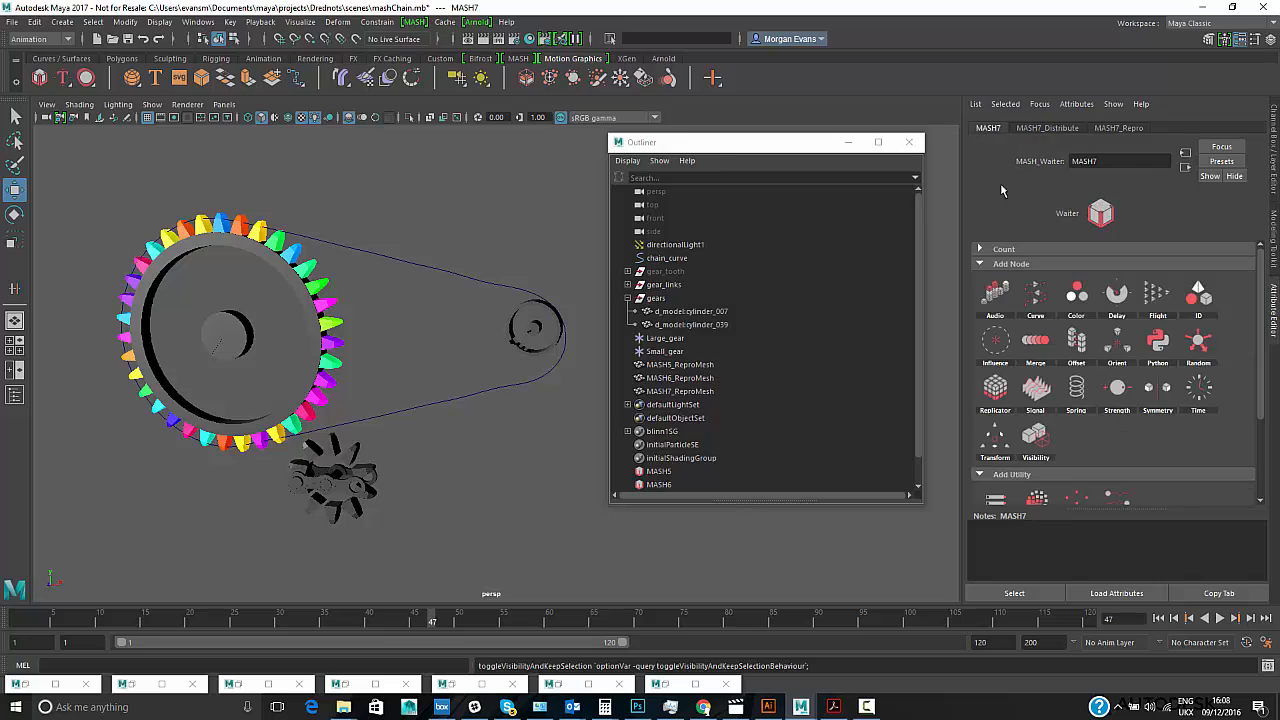
{"action": "left_click", "coordinate": [1046, 457]}
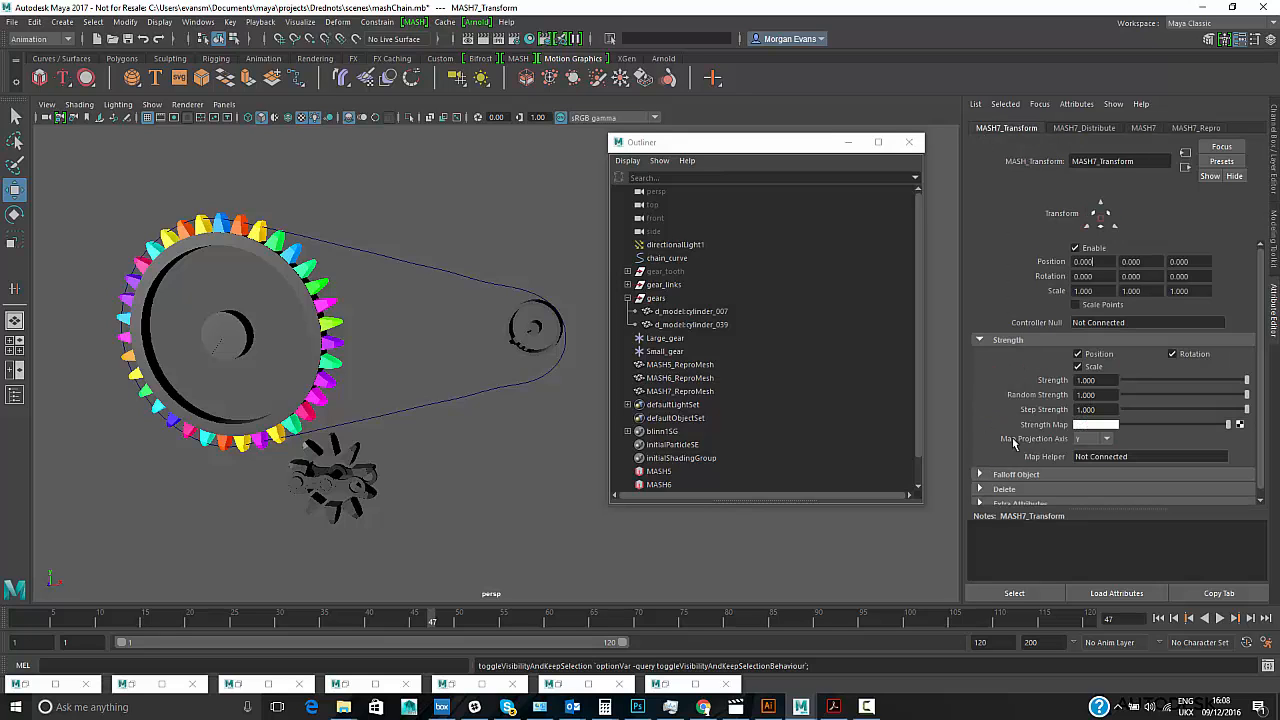
{"action": "middle_click_drag", "start_coordinate": [654, 357], "coordinate": [1126, 322]}
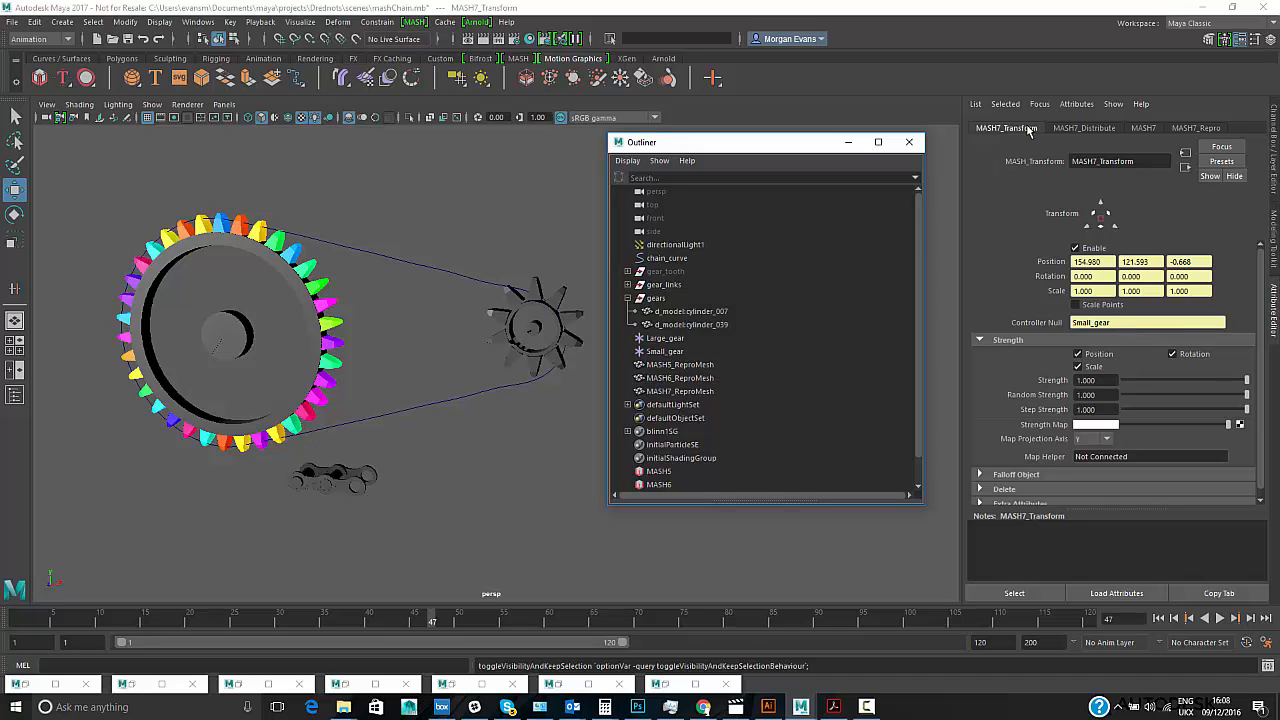
{"action": "left_click", "coordinate": [1102, 130]}
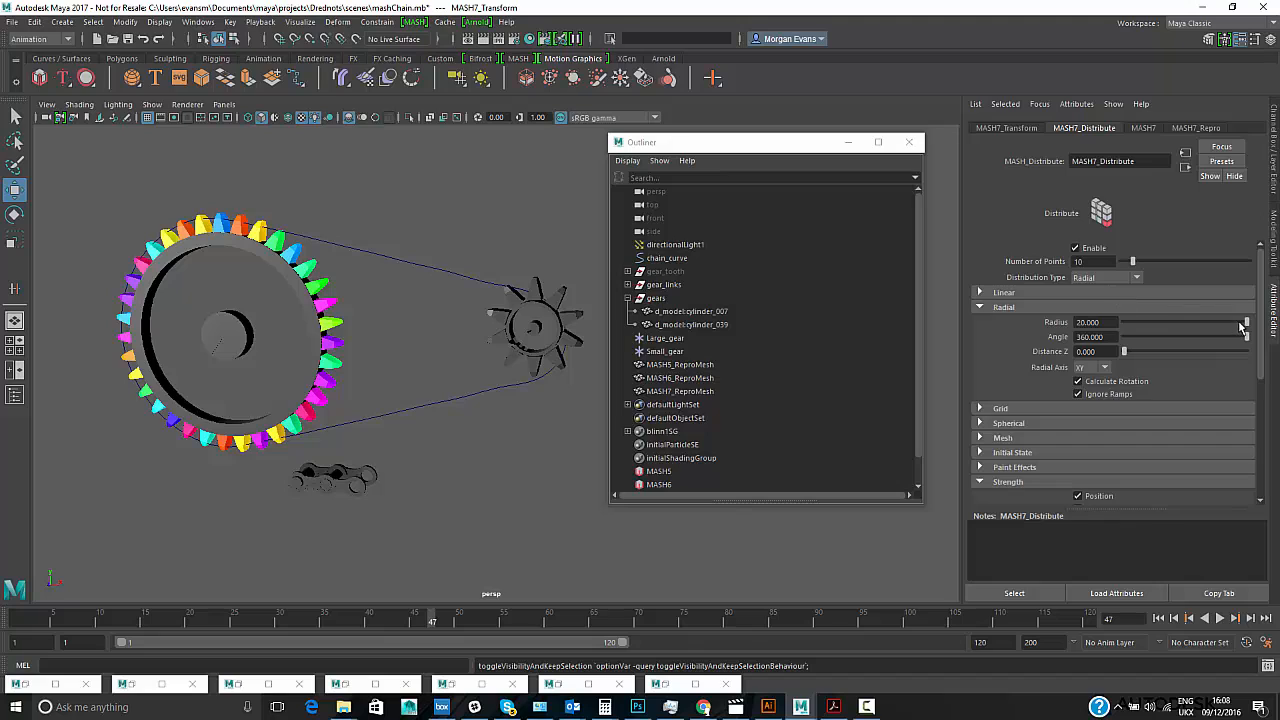
{"action": "left_click_drag", "start_coordinate": [1248, 324], "coordinate": [1231, 330]}
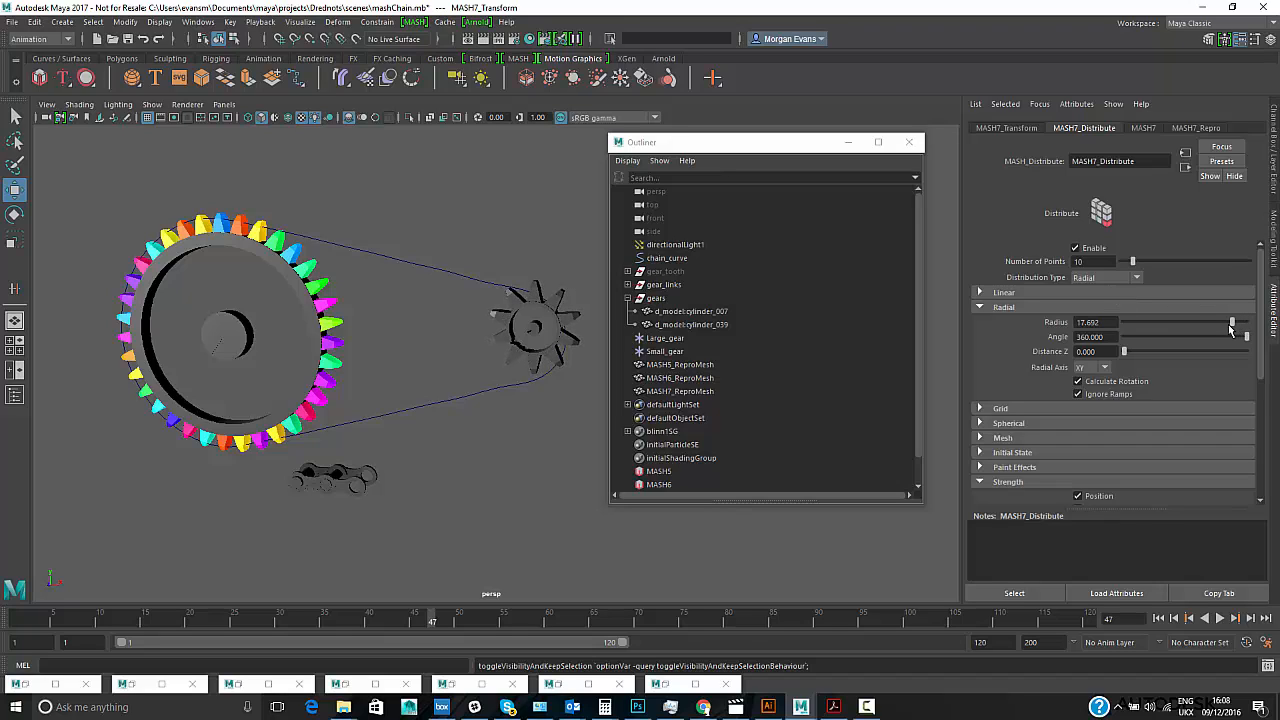
Step: Add a Color node to the small gear's tooth network with a green base color and Random Hue at its maximum
{"action": "left_click", "coordinate": [1008, 129]}
{"action": "left_click", "coordinate": [1143, 129]}
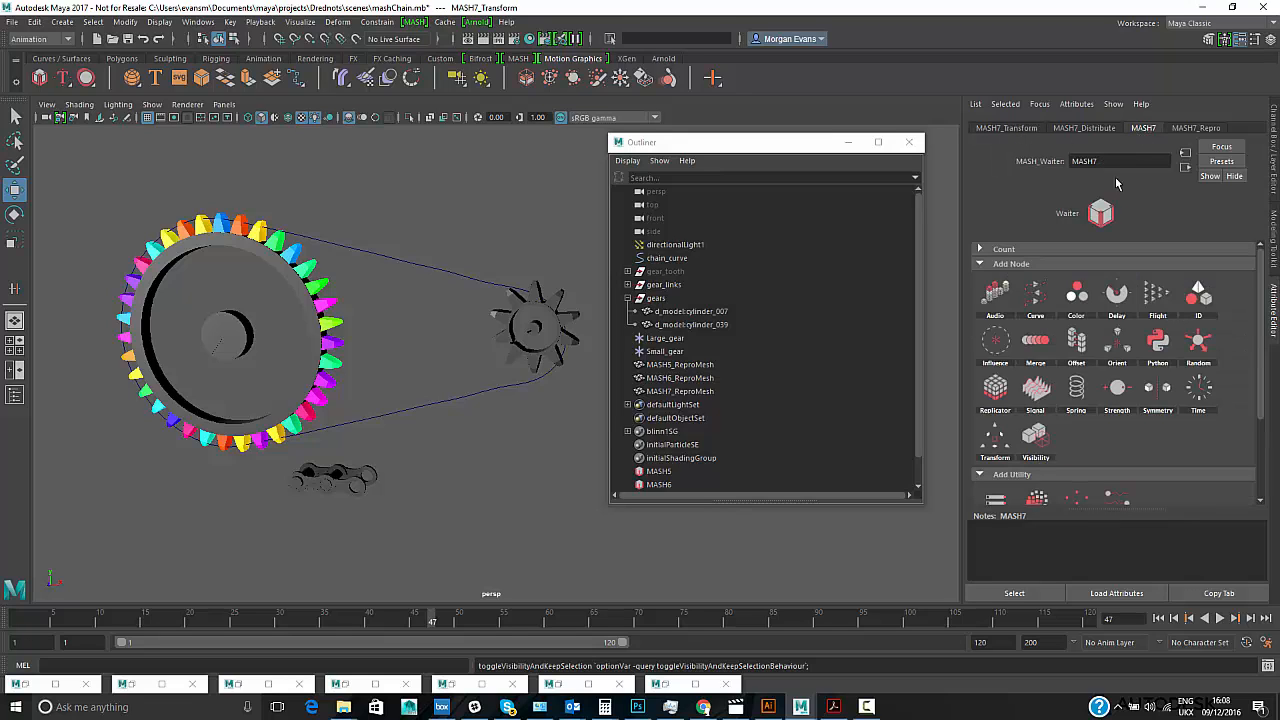
{"action": "left_click", "coordinate": [1078, 294]}
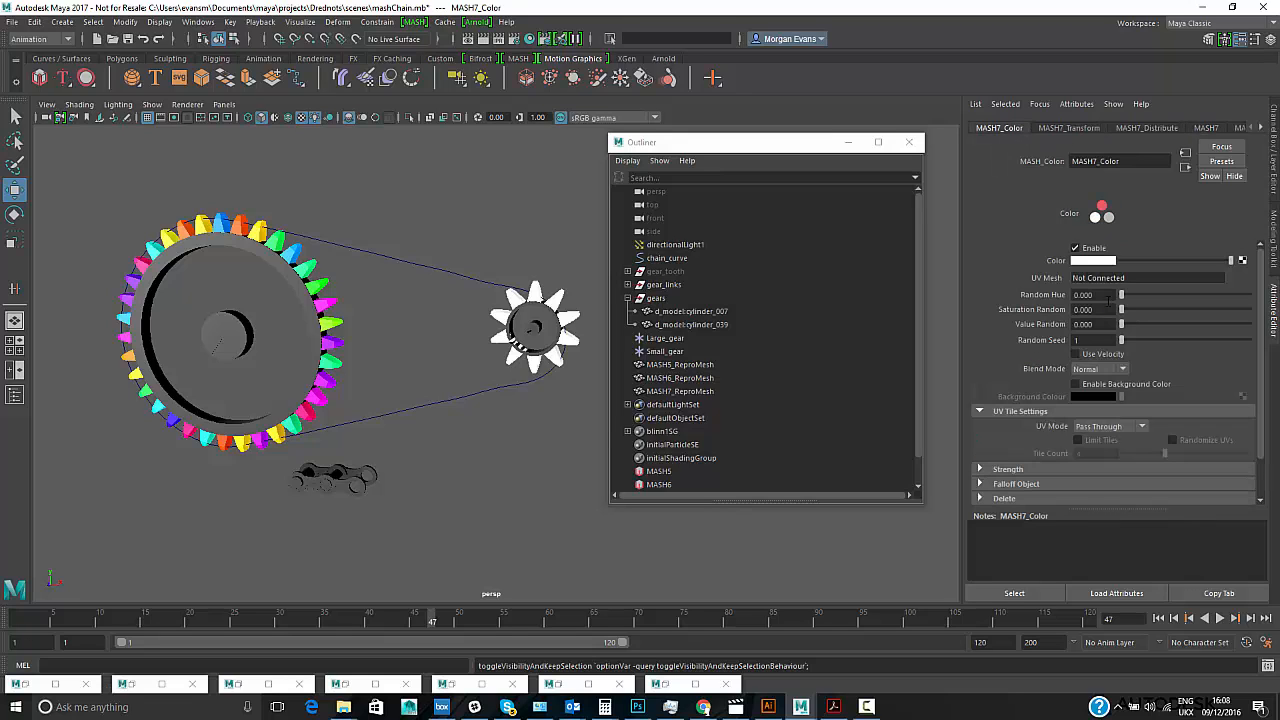
{"action": "left_click", "coordinate": [1087, 262]}
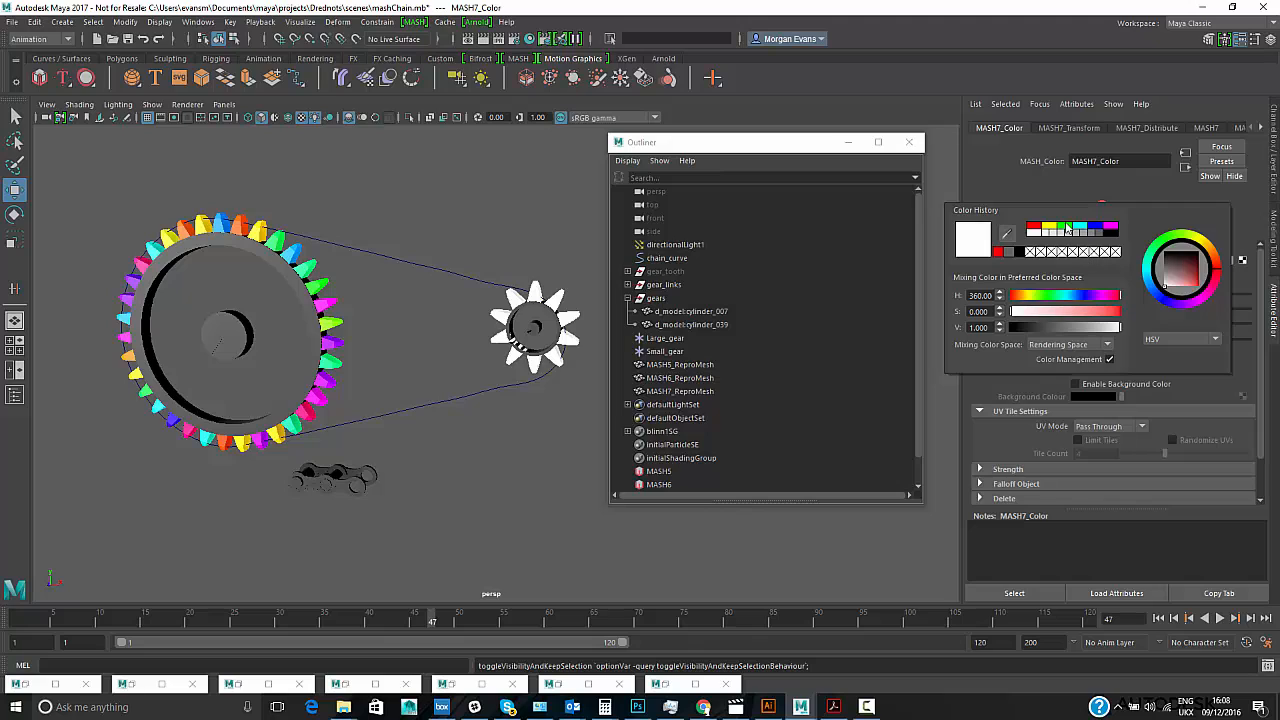
{"action": "left_click", "coordinate": [1067, 229]}
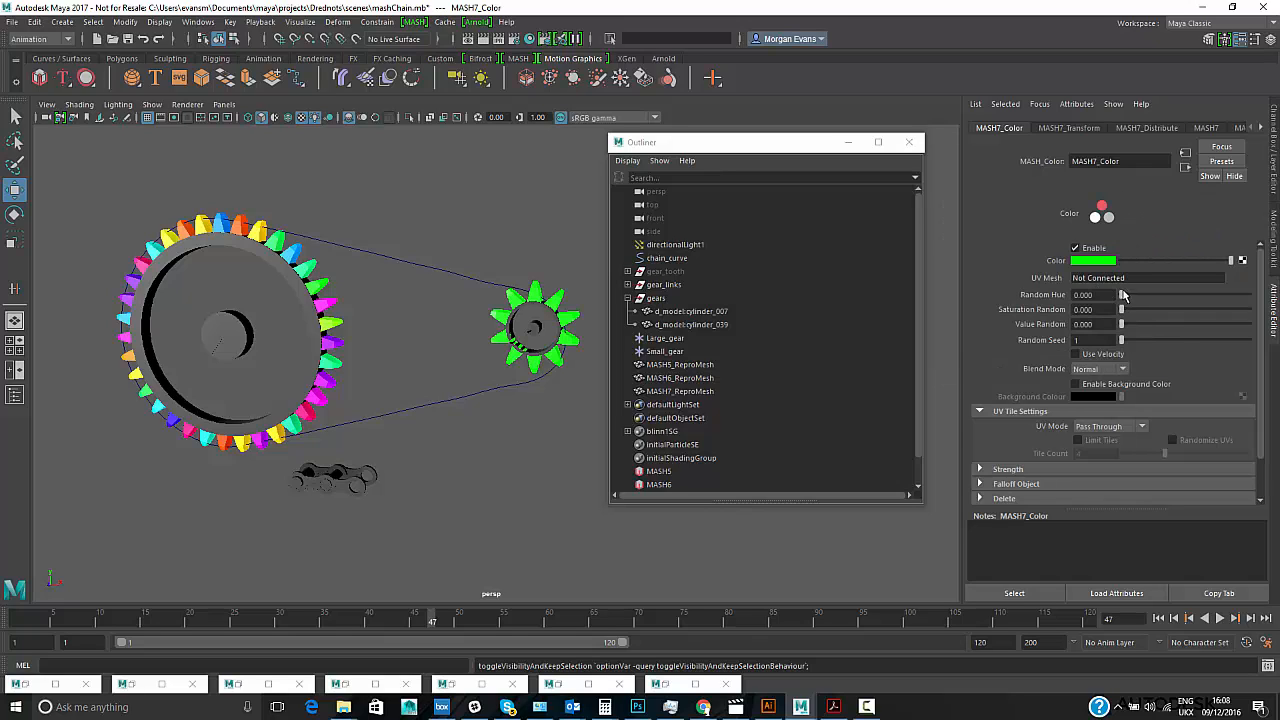
{"action": "left_click_drag", "start_coordinate": [1122, 295], "coordinate": [1258, 275]}
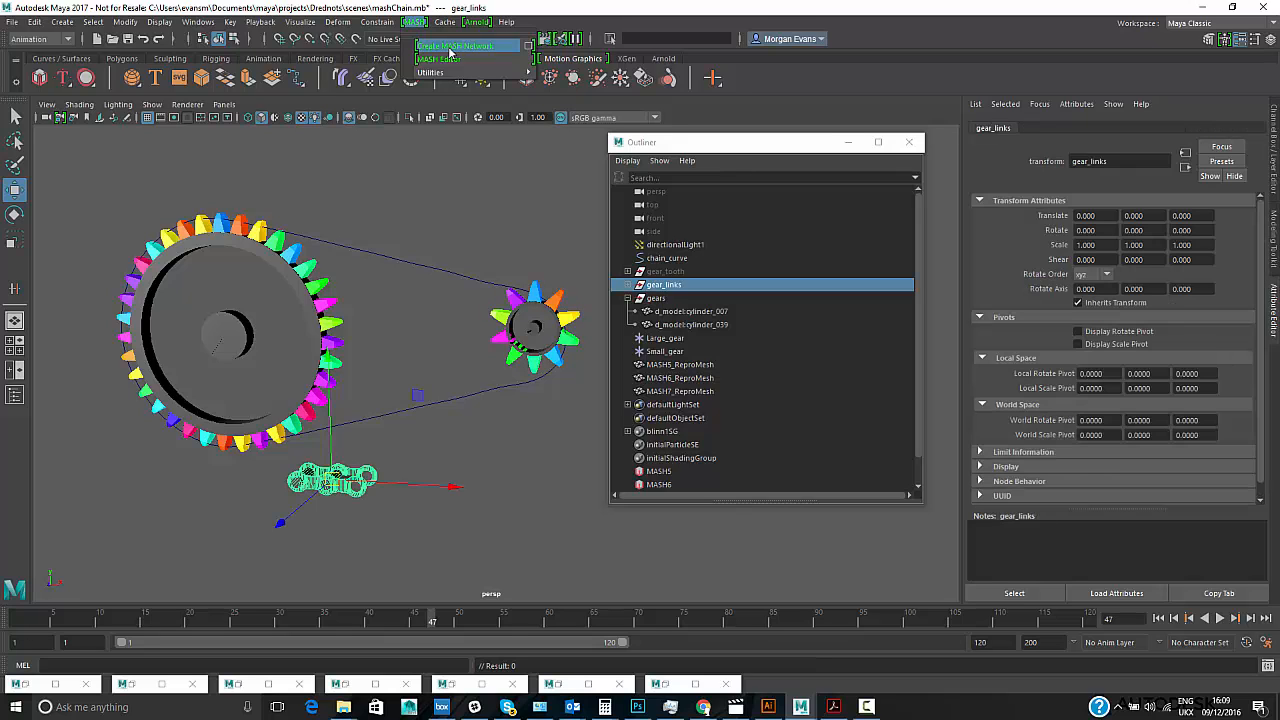
Step: Create a MASH network from gear_links and set its linear Distance X to 880
{"action": "left_click", "coordinate": [452, 46]}
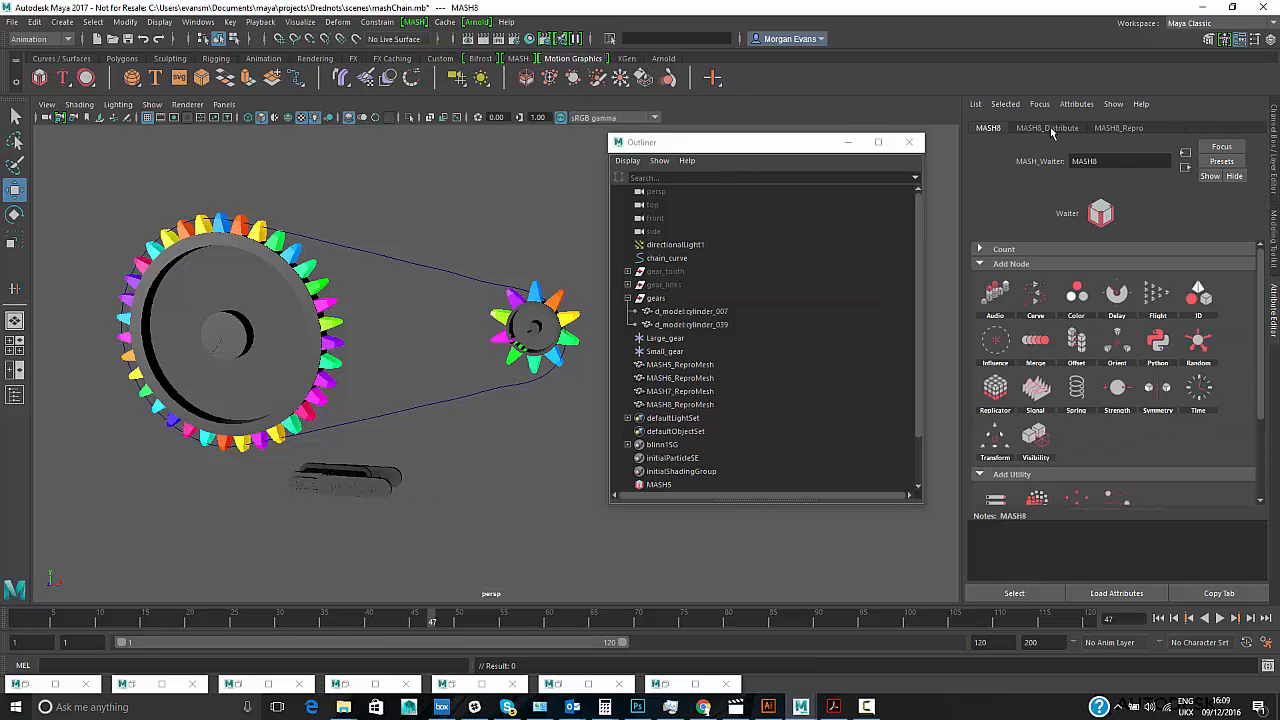
{"action": "left_click", "coordinate": [1050, 128]}
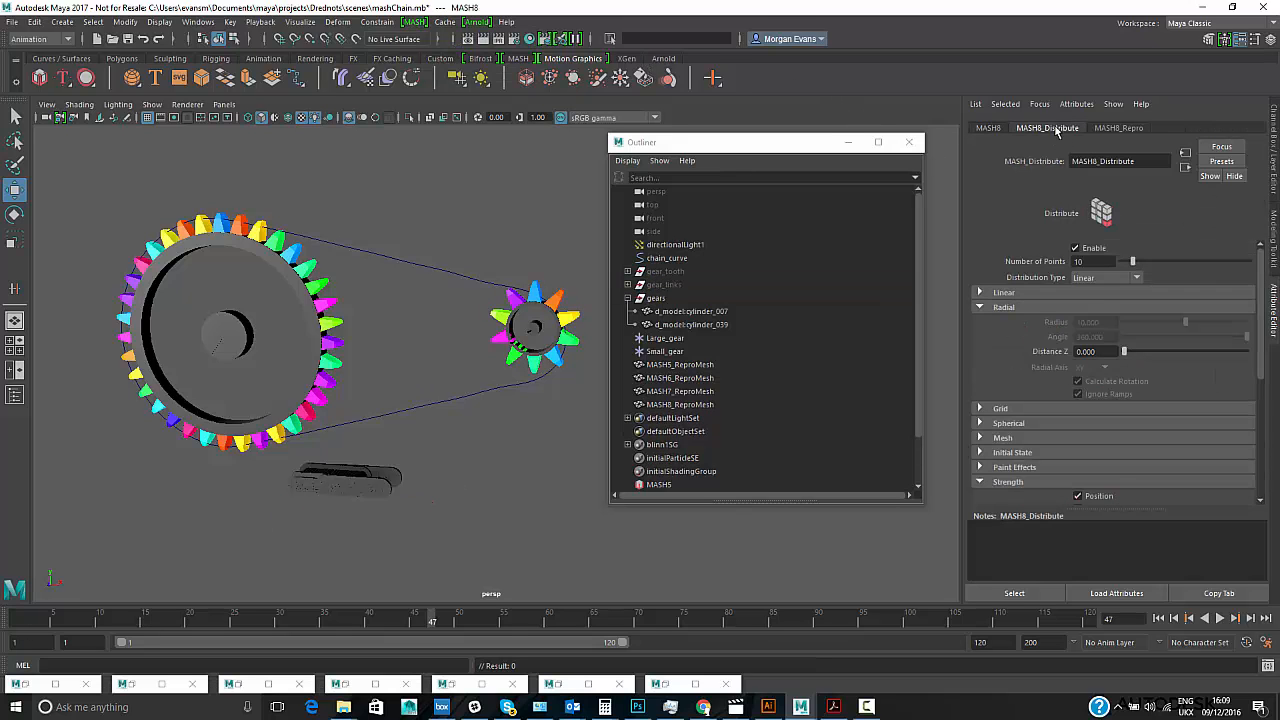
{"action": "left_click", "coordinate": [981, 293]}
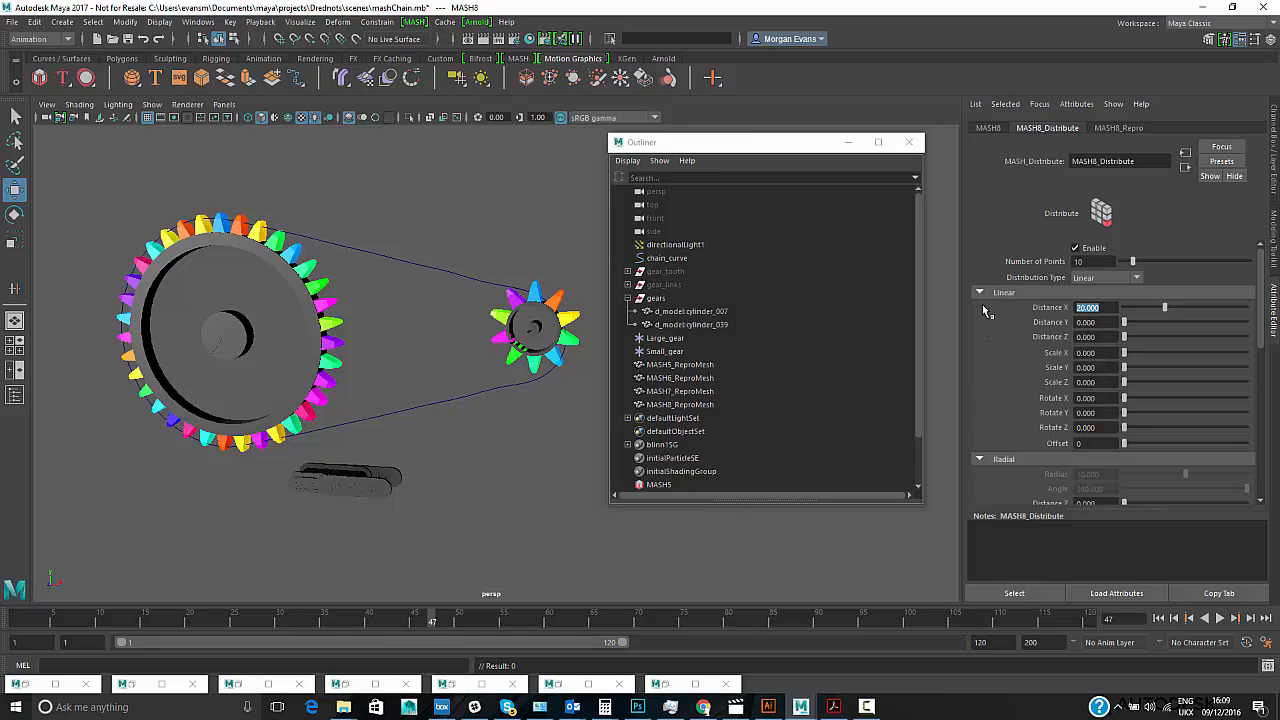
{"action": "type", "text": "880"}
{"action": "key", "text": "Return"}
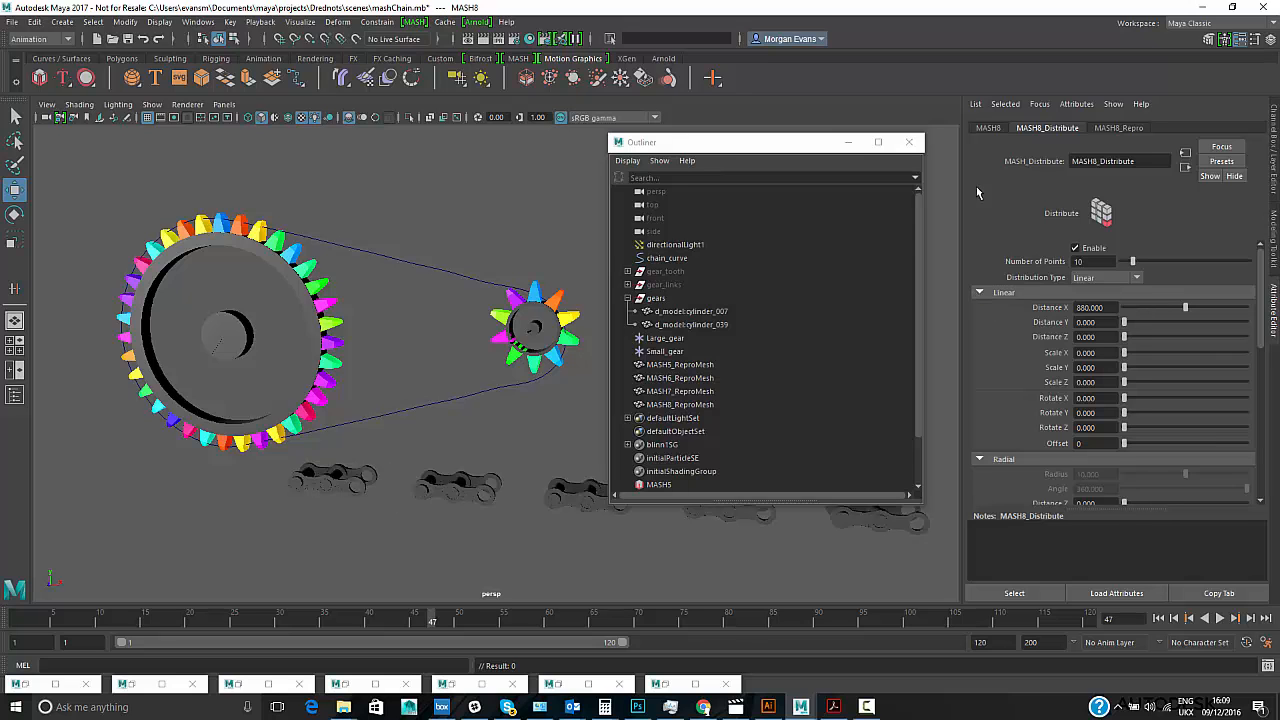
{"action": "right_click_drag", "start_coordinate": [534, 323], "coordinate": [228, 385], "text": "alt"}
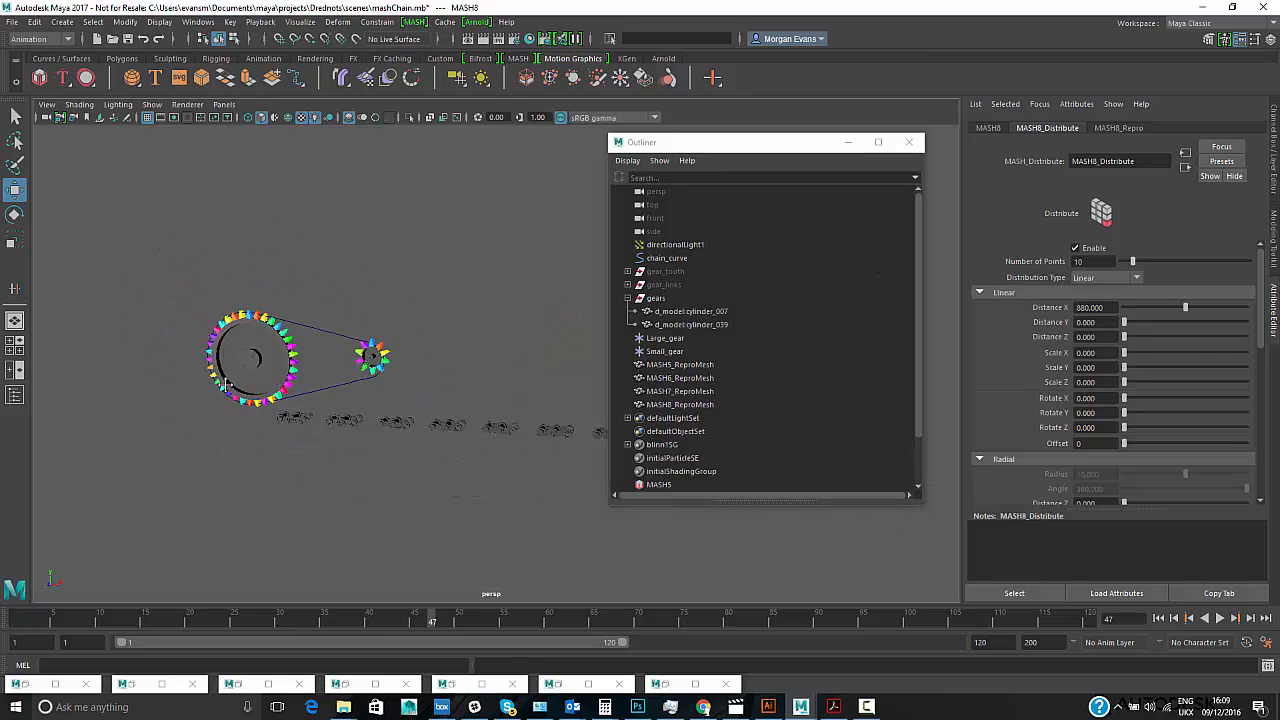
Step: Apply a Curve Warp deformer to the MASH8 chain-link mesh using chain_curve
{"action": "middle_click_drag", "start_coordinate": [321, 388], "coordinate": [401, 368], "text": "alt"}
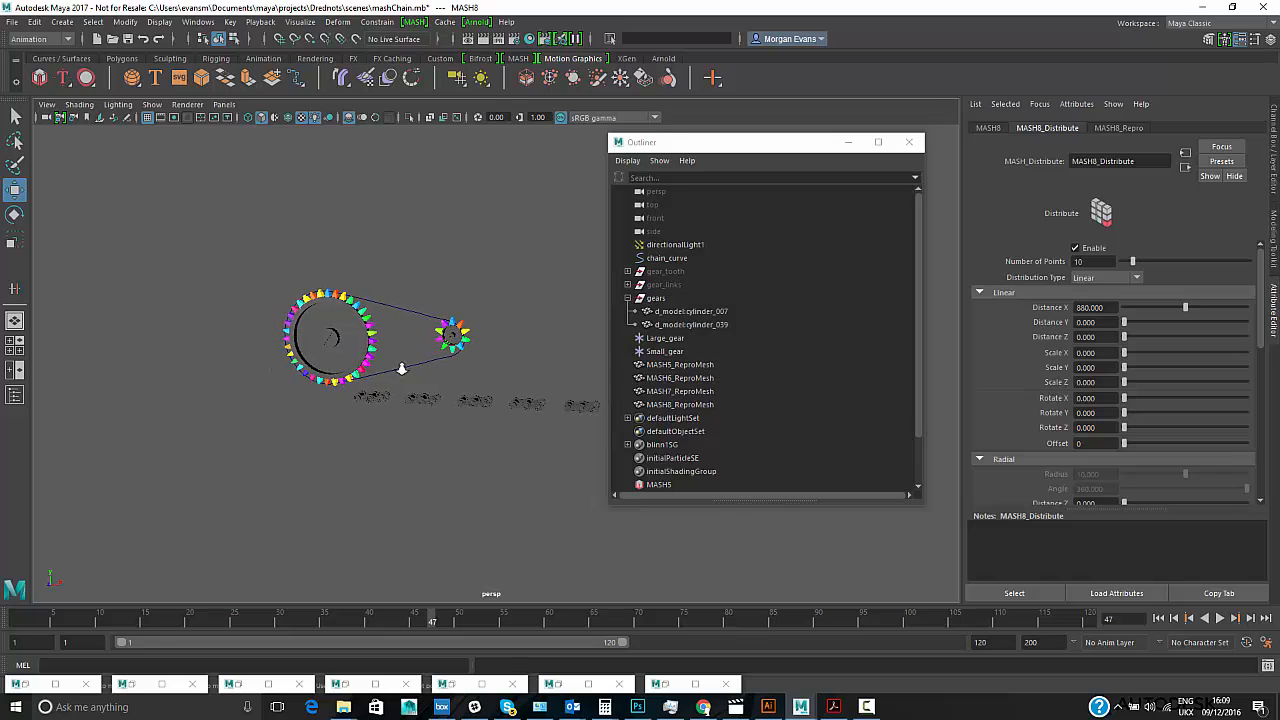
{"action": "right_click_drag", "start_coordinate": [402, 369], "coordinate": [713, 326], "text": "alt"}
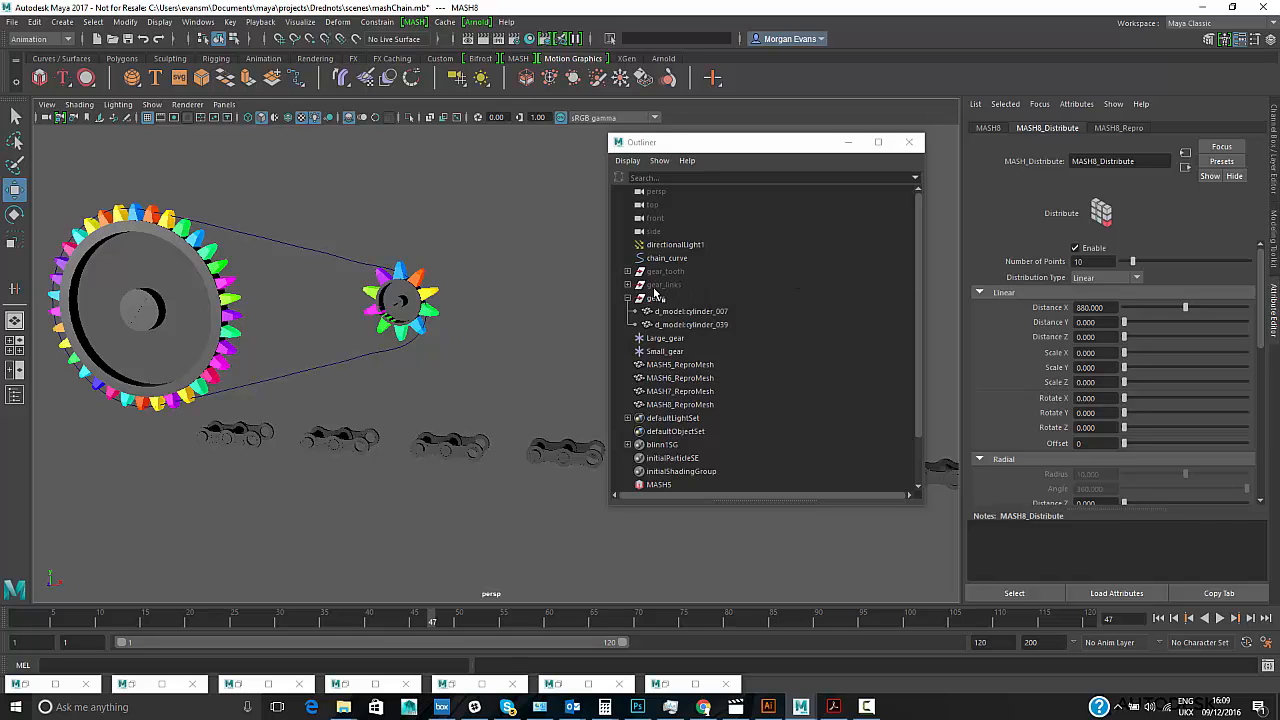
{"action": "left_click", "coordinate": [463, 470]}
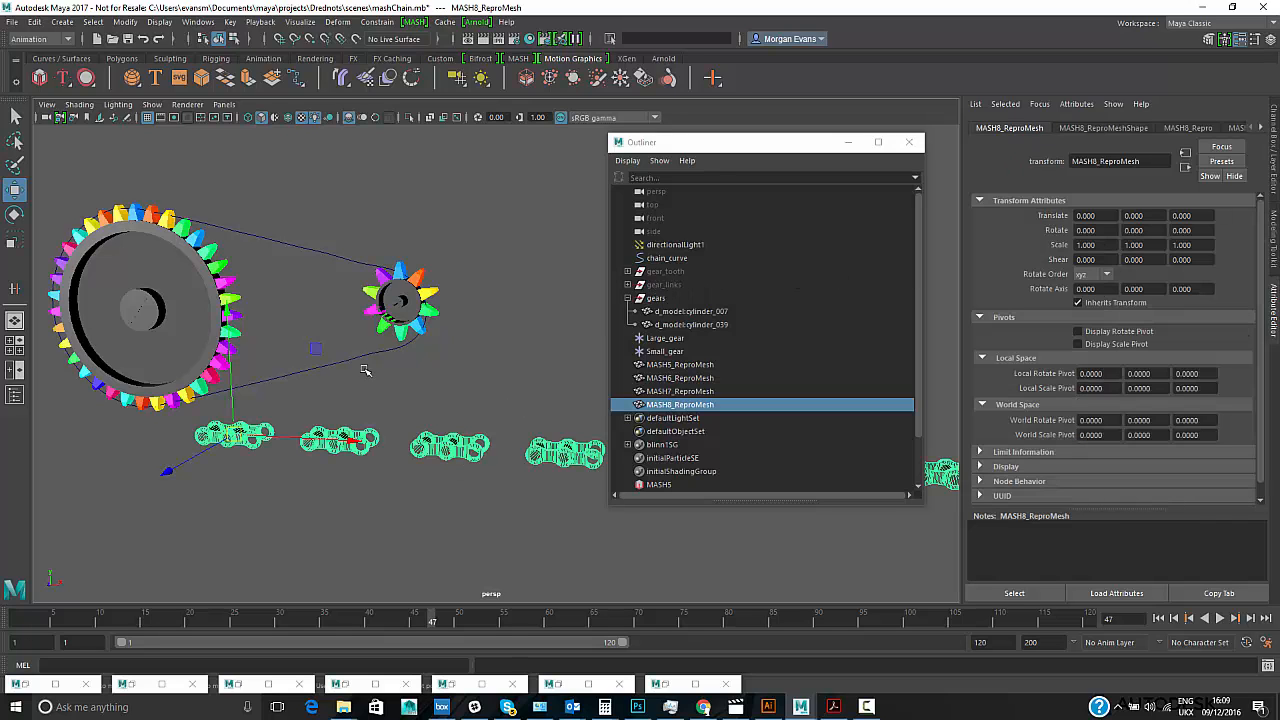
{"action": "left_click", "coordinate": [271, 242], "text": "shift"}
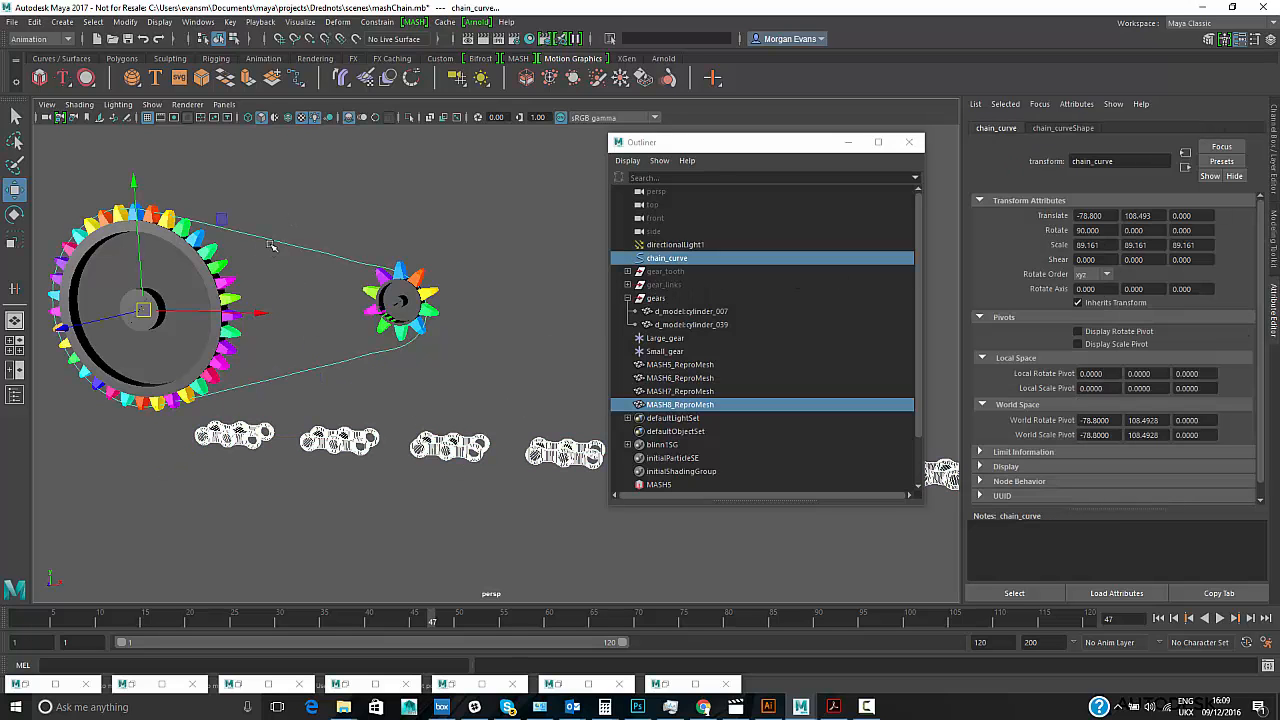
{"action": "left_click", "coordinate": [338, 22]}
{"action": "left_click", "coordinate": [383, 86]}
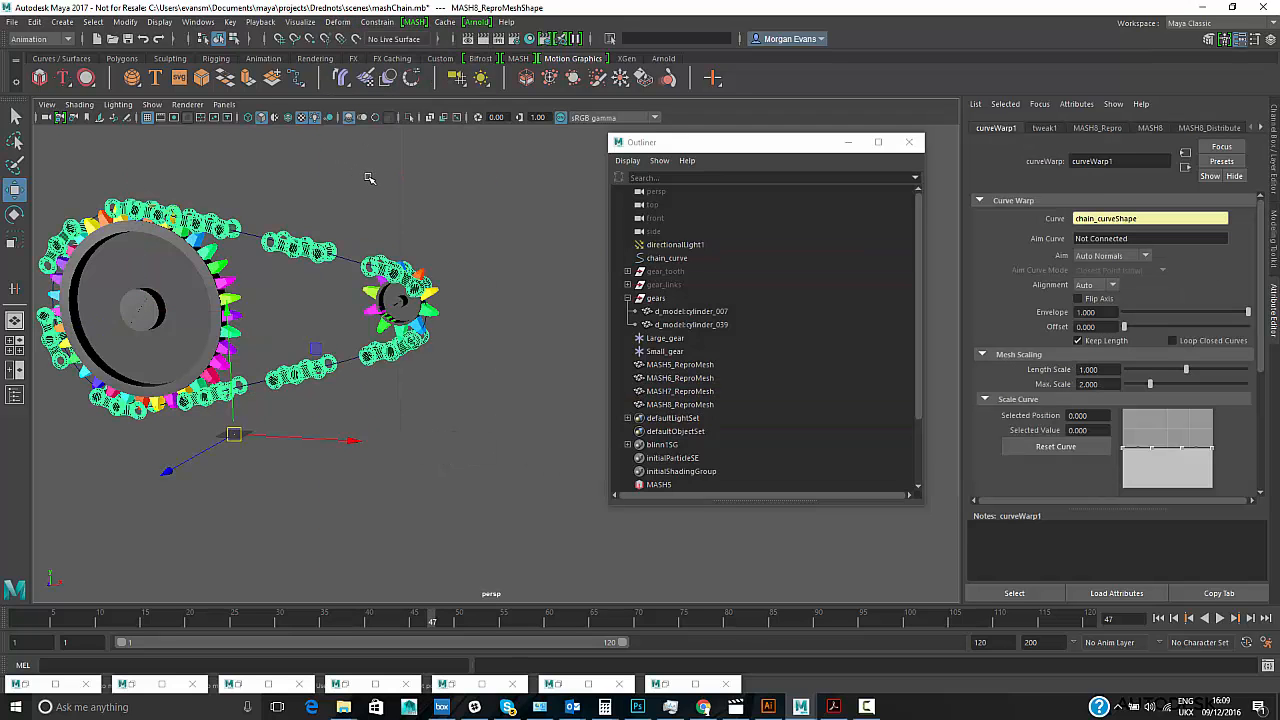
Step: Increase the MASH8 network's number of points to 20 to fill the chain with links
{"action": "left_click_drag", "start_coordinate": [369, 178], "coordinate": [396, 174], "text": "alt"}
{"action": "right_click_drag", "start_coordinate": [363, 191], "coordinate": [340, 189], "text": "alt"}
{"action": "middle_click_drag", "start_coordinate": [340, 189], "coordinate": [426, 193], "text": "alt"}
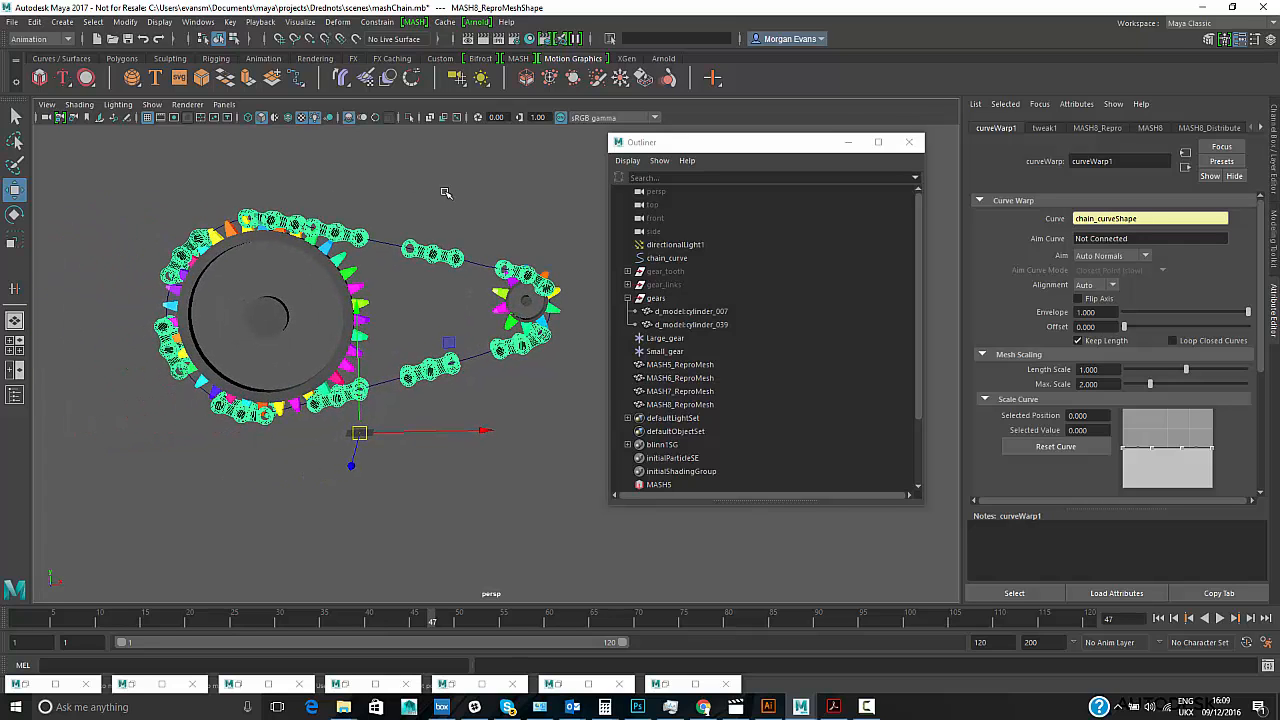
{"action": "scroll", "coordinate": [665, 330], "scroll_direction": "down", "scroll_amount": 2}
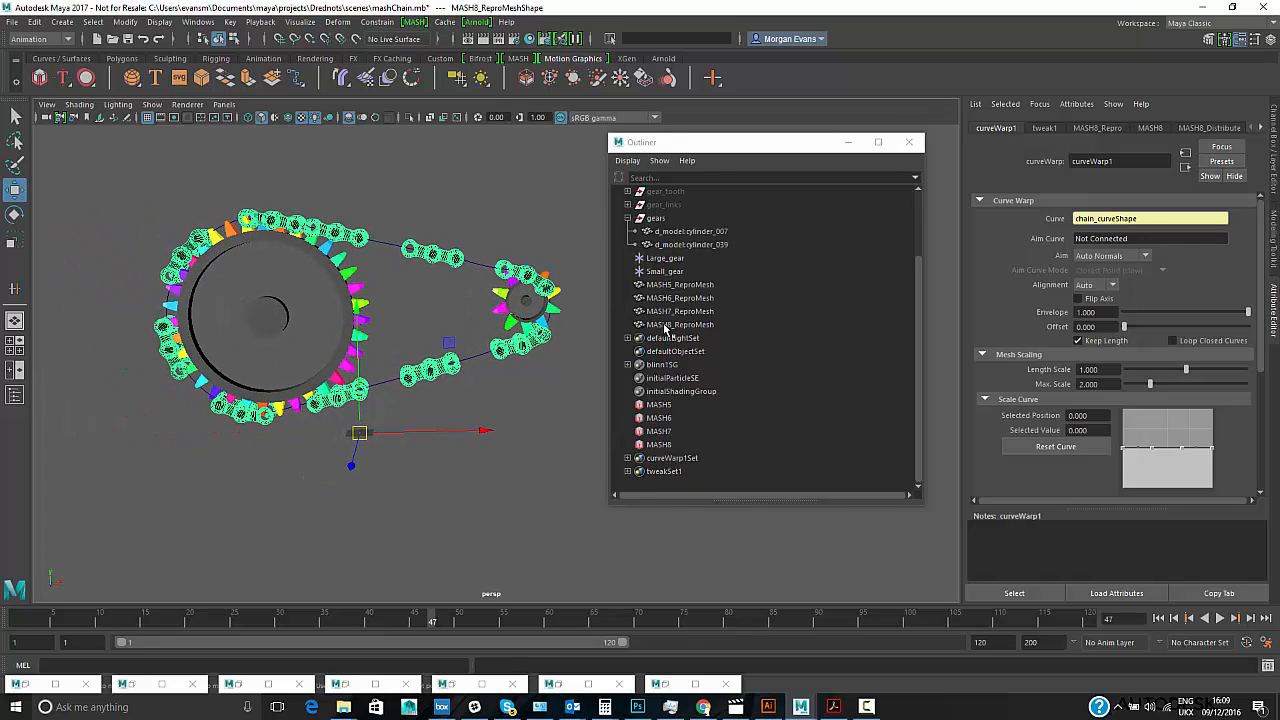
{"action": "left_click", "coordinate": [658, 446]}
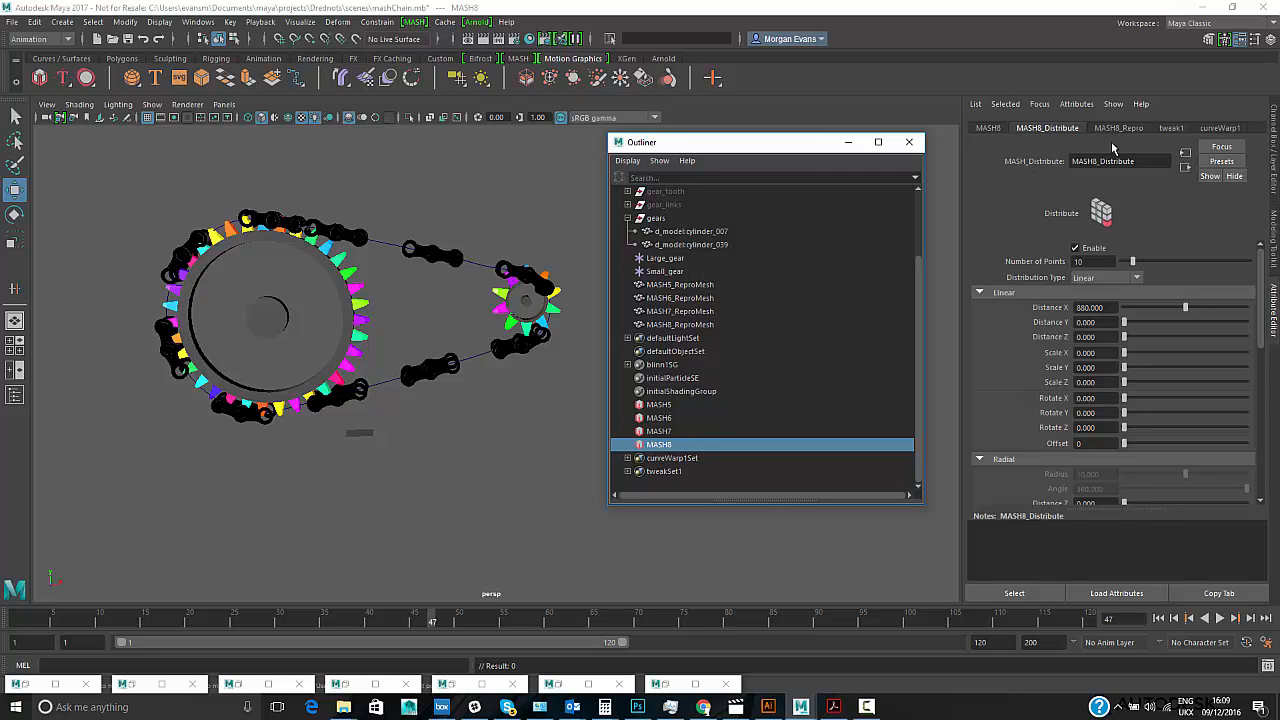
{"action": "left_click_drag", "start_coordinate": [1136, 261], "coordinate": [1145, 261]}
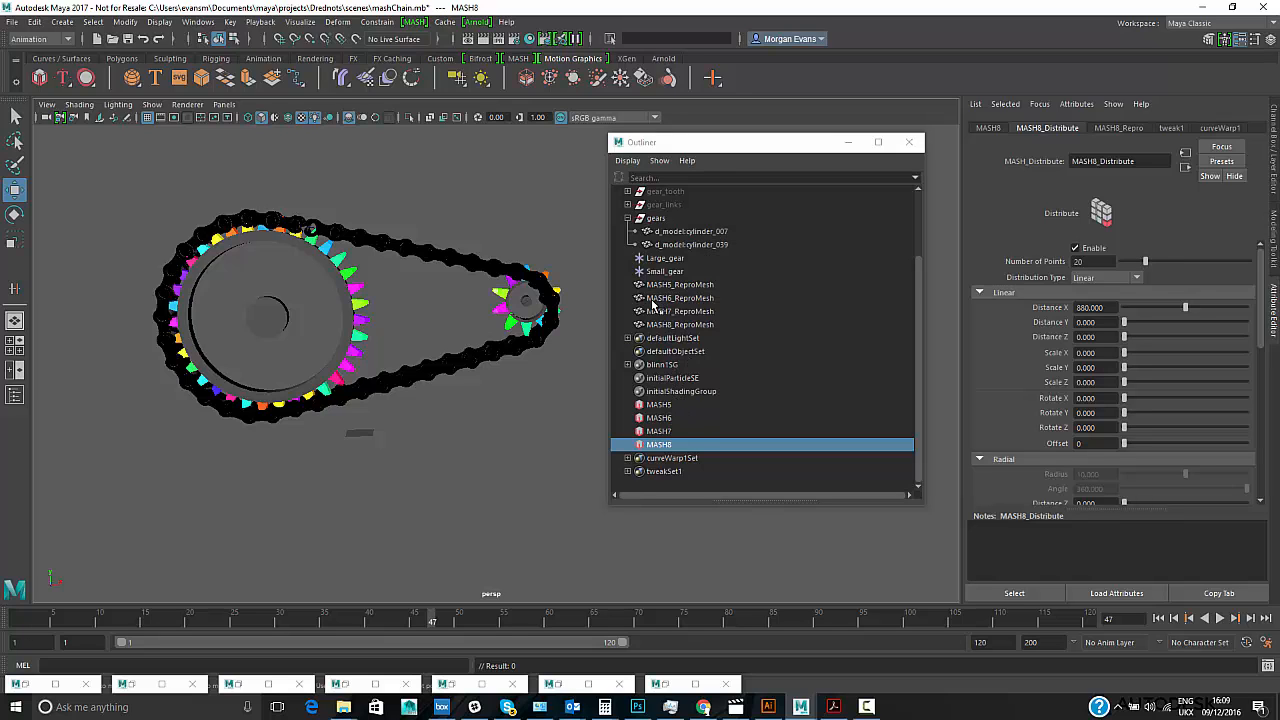
Step: Turn on Flip Axis in the curveWarp1 settings of the MASH8 chain mesh
{"action": "left_click", "coordinate": [688, 324]}
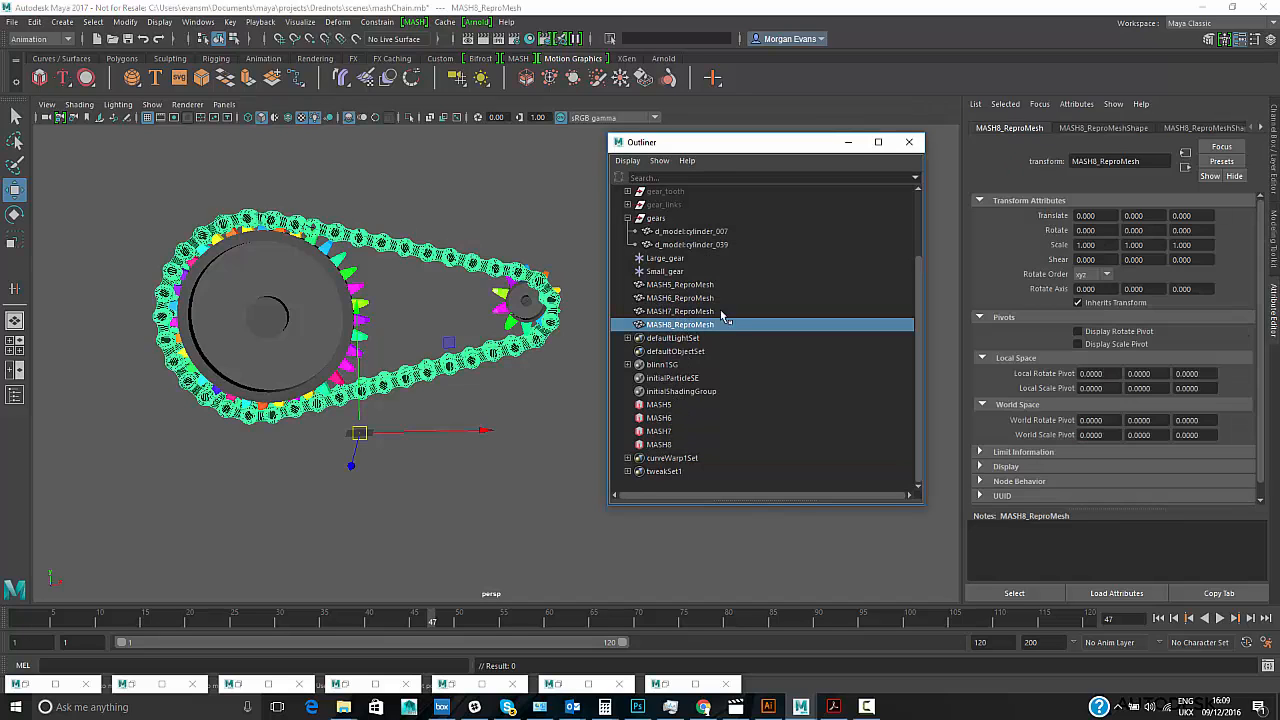
{"action": "right_click", "coordinate": [1261, 127]}
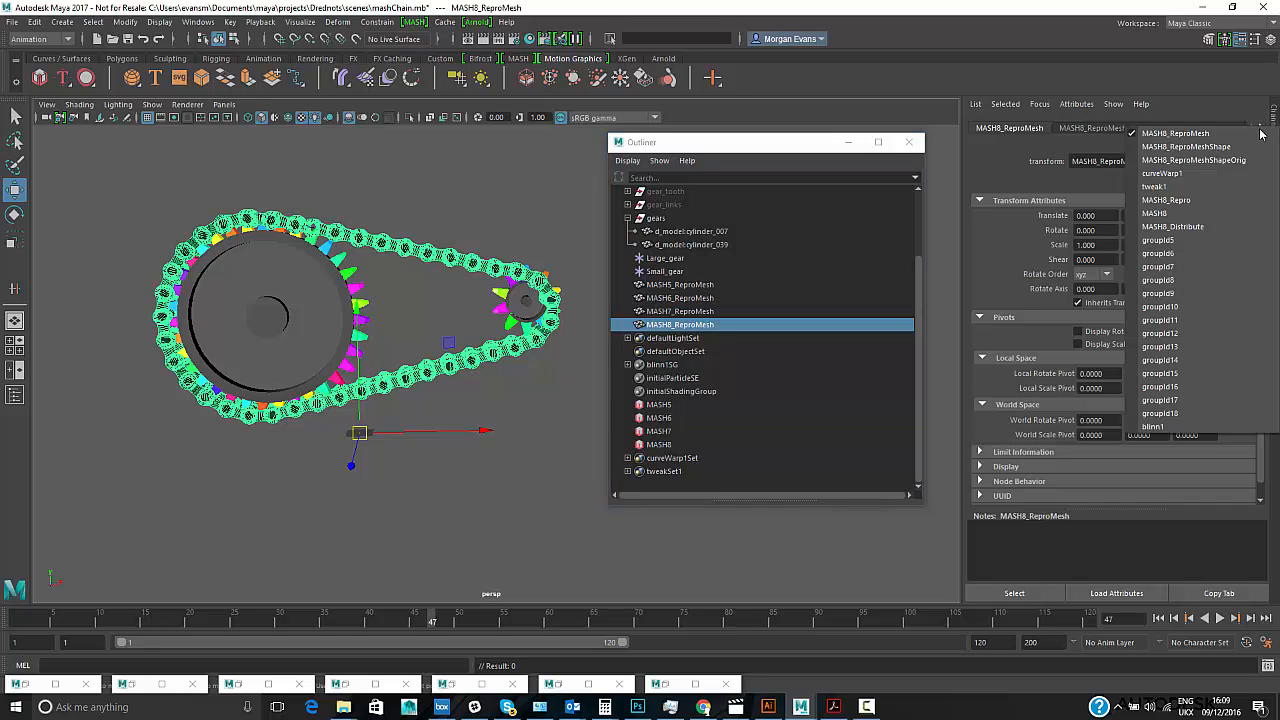
{"action": "left_click", "coordinate": [1180, 174]}
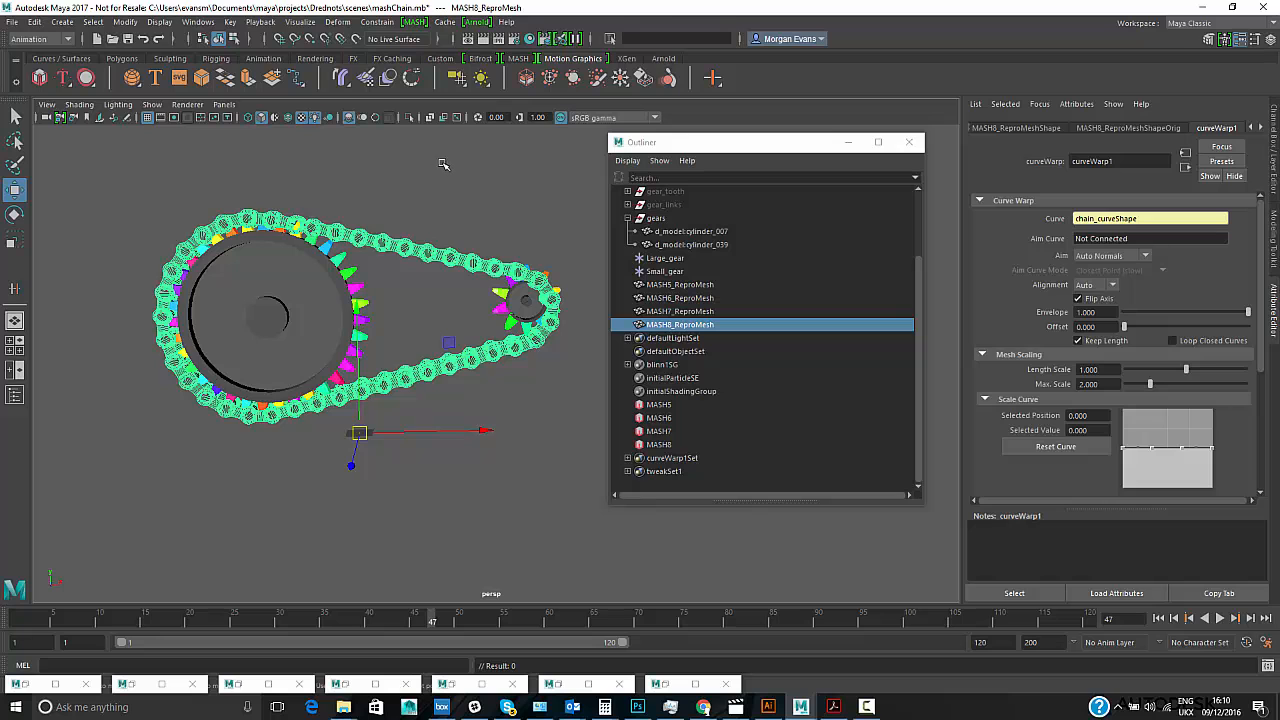
Step: Isolate chain_curve and select its control vertices around the small gear
{"action": "left_click", "coordinate": [430, 193]}
{"action": "right_click_drag", "start_coordinate": [333, 227], "coordinate": [503, 201], "text": "alt"}
{"action": "middle_click_drag", "start_coordinate": [476, 250], "coordinate": [530, 320], "text": "alt"}
{"action": "left_click_drag", "start_coordinate": [504, 323], "coordinate": [452, 321], "text": "alt"}
{"action": "middle_click_drag", "start_coordinate": [397, 281], "coordinate": [449, 247], "text": "alt"}
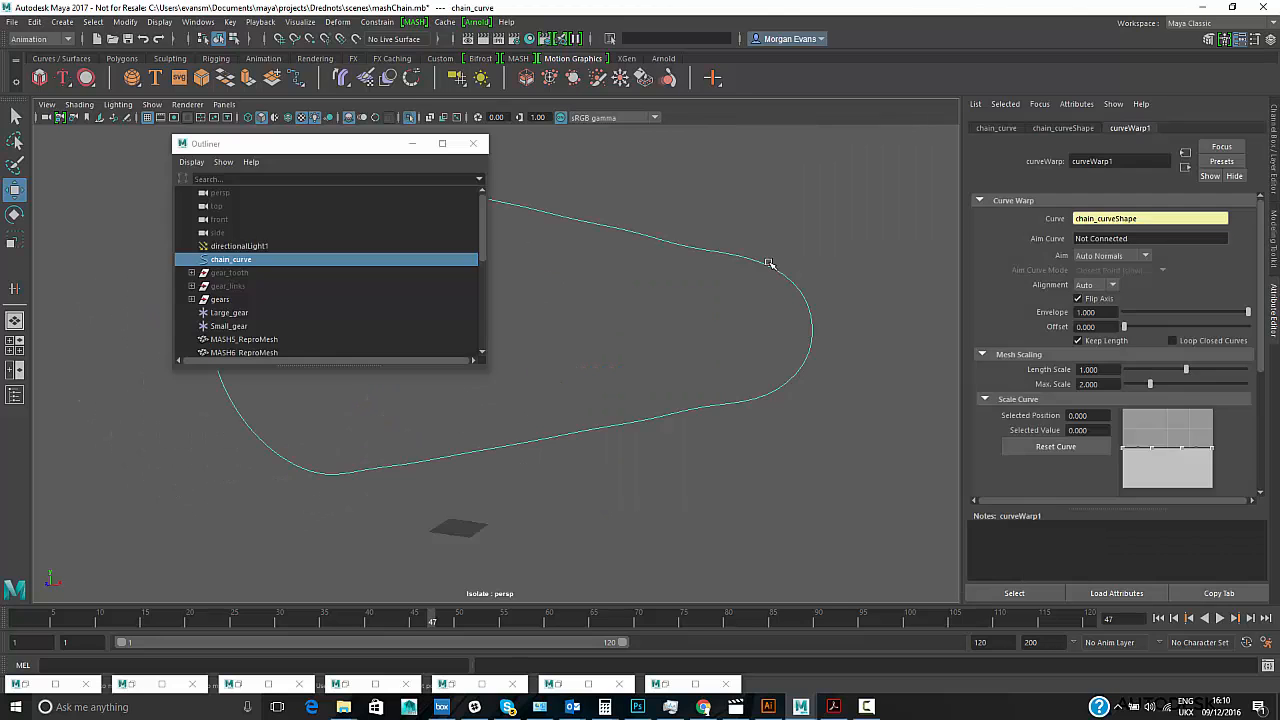
{"action": "right_click", "coordinate": [766, 263]}
{"action": "left_click", "coordinate": [714, 209]}
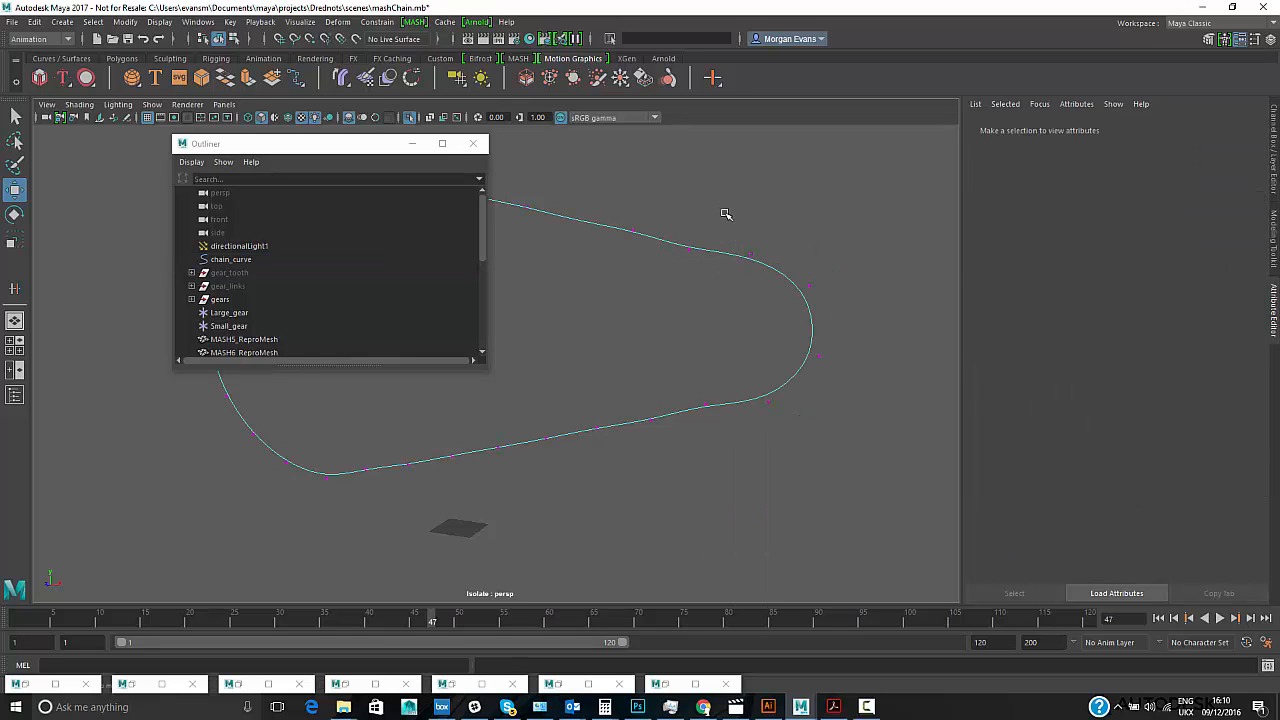
{"action": "left_click_drag", "start_coordinate": [726, 213], "coordinate": [900, 463]}
{"action": "left_click_drag", "start_coordinate": [891, 176], "coordinate": [671, 470]}
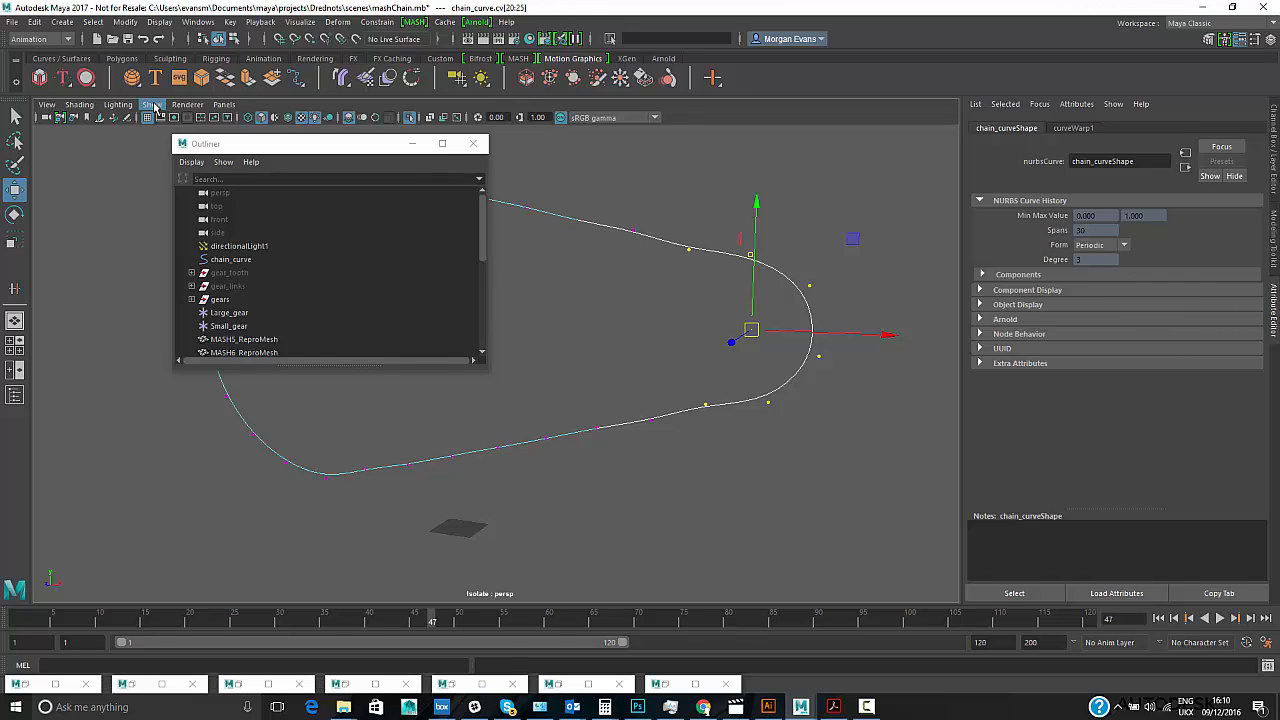
Step: Bring back the full scene, then raise and scale the selected curve vertices to fit the chain around the small gear
{"action": "key", "text": "ctrl+1"}
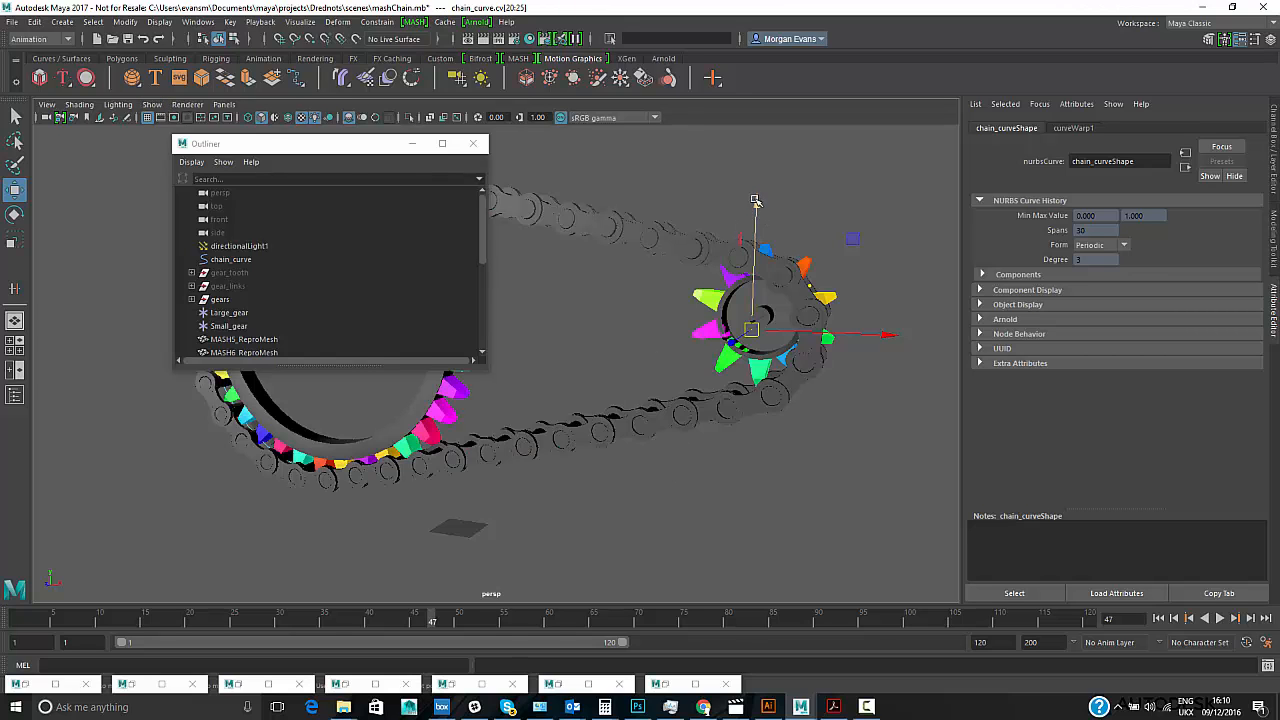
{"action": "left_click_drag", "start_coordinate": [757, 206], "coordinate": [772, 187]}
{"action": "key", "text": "r"}
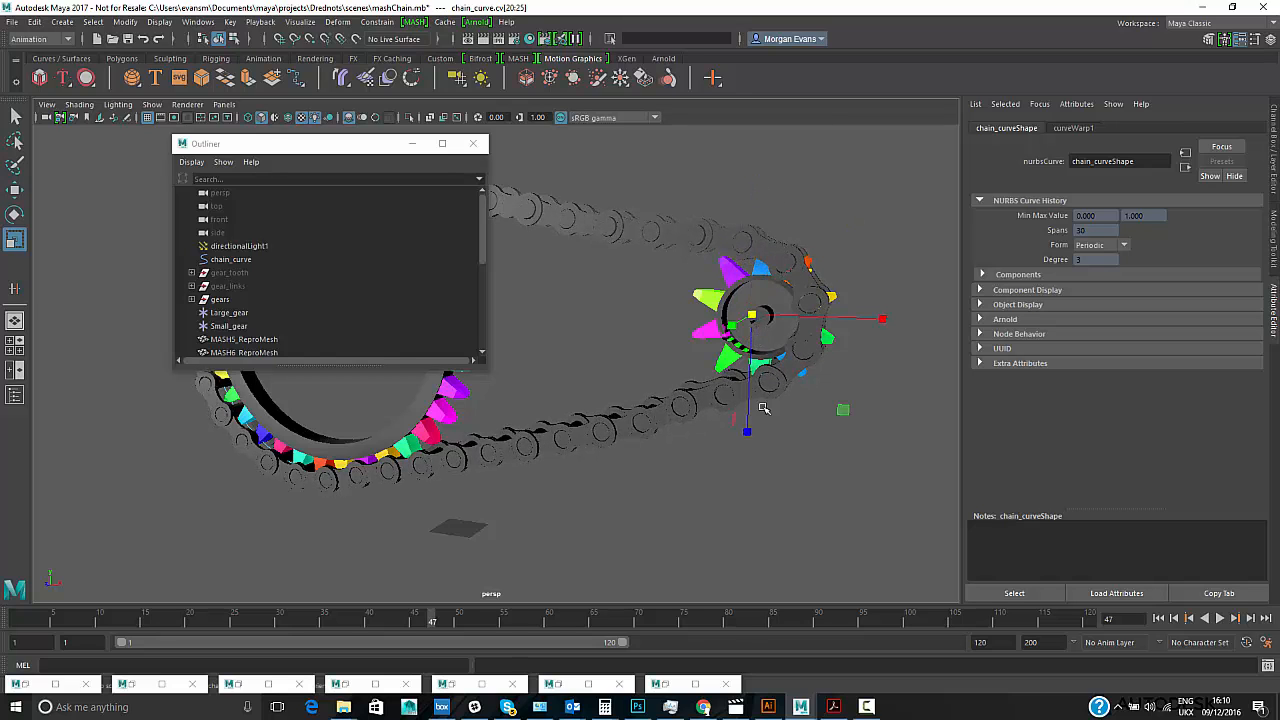
{"action": "mouse_move", "coordinate": [748, 432]}
{"action": "left_mouse_down"}
{"action": "mouse_move", "coordinate": [749, 407]}
{"action": "mouse_move", "coordinate": [746, 462]}
{"action": "mouse_move", "coordinate": [748, 433]}
{"action": "left_mouse_up"}
{"action": "mouse_move", "coordinate": [880, 319]}
{"action": "left_mouse_down"}
{"action": "mouse_move", "coordinate": [848, 319]}
{"action": "mouse_move", "coordinate": [888, 318]}
{"action": "mouse_move", "coordinate": [862, 316]}
{"action": "left_mouse_up"}
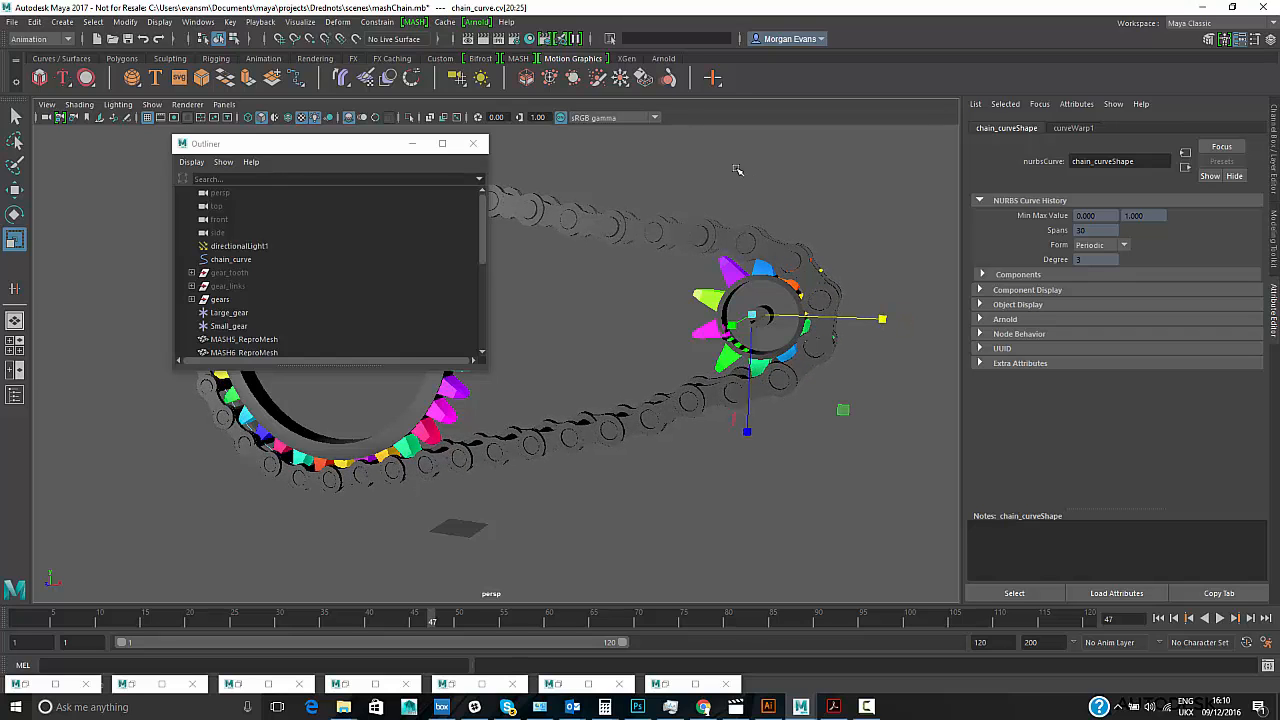
Step: Lower the single chain_curve control vertex on the upper span just before the small gear
{"action": "left_click_drag", "start_coordinate": [722, 164], "coordinate": [652, 288]}
{"action": "key", "text": "e"}
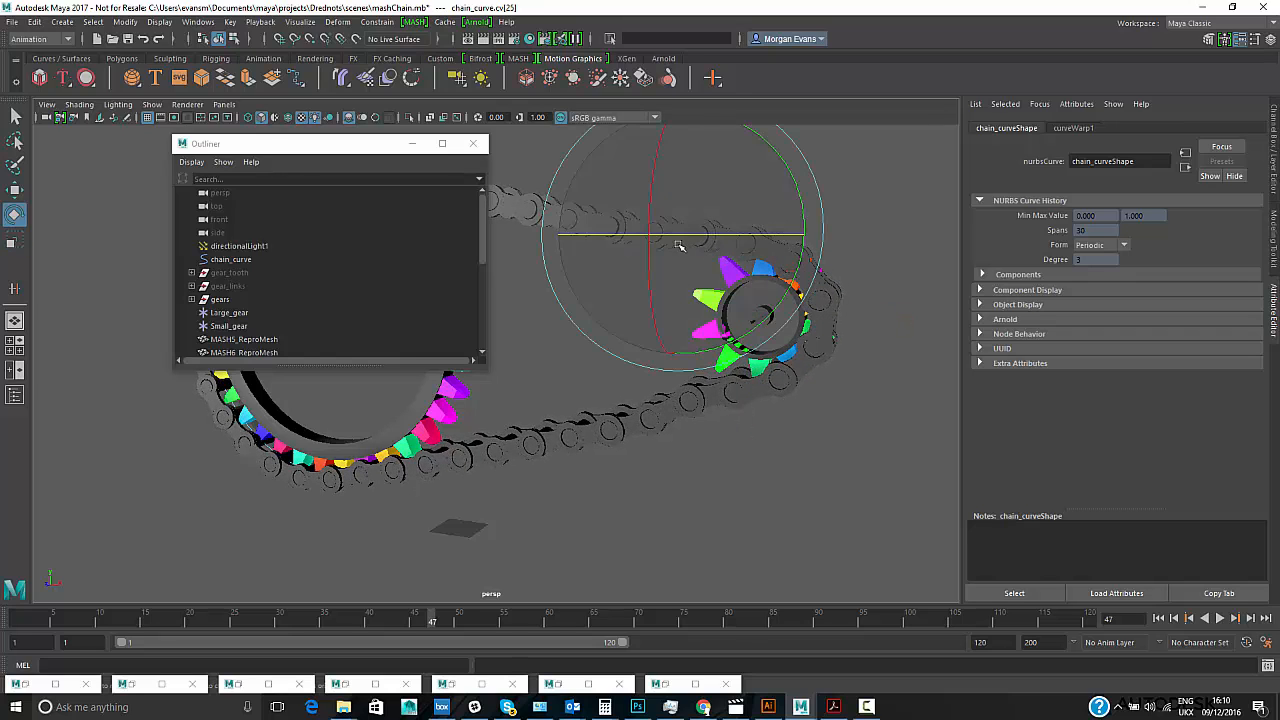
{"action": "key", "text": "w"}
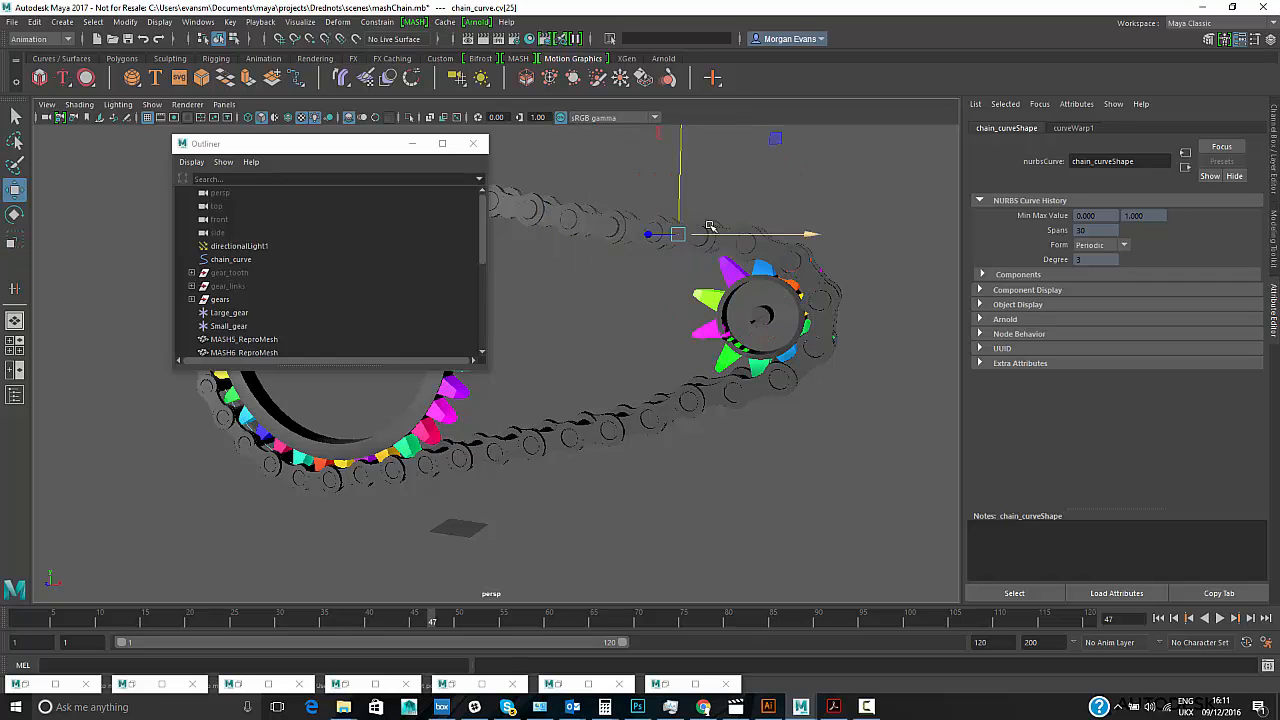
{"action": "left_click_drag", "start_coordinate": [679, 191], "coordinate": [675, 229]}
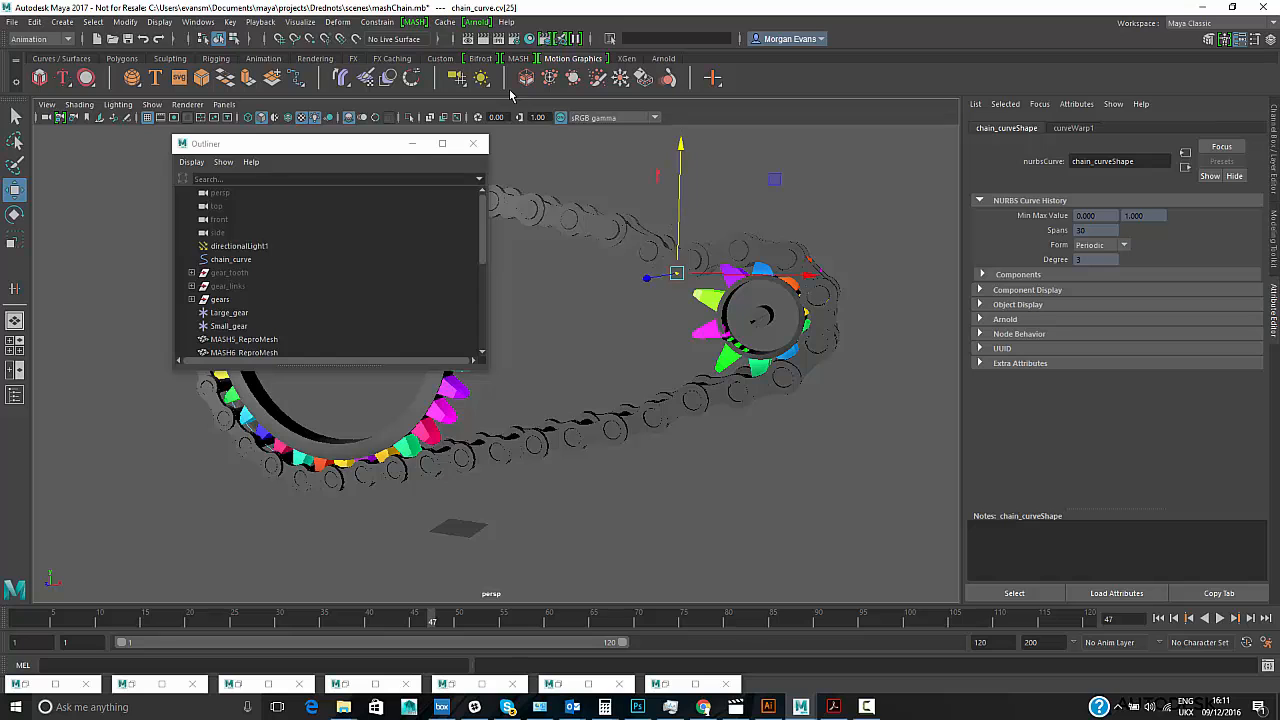
{"action": "left_click", "coordinate": [412, 143]}
{"action": "right_click_drag", "start_coordinate": [555, 216], "coordinate": [338, 194], "text": "alt"}
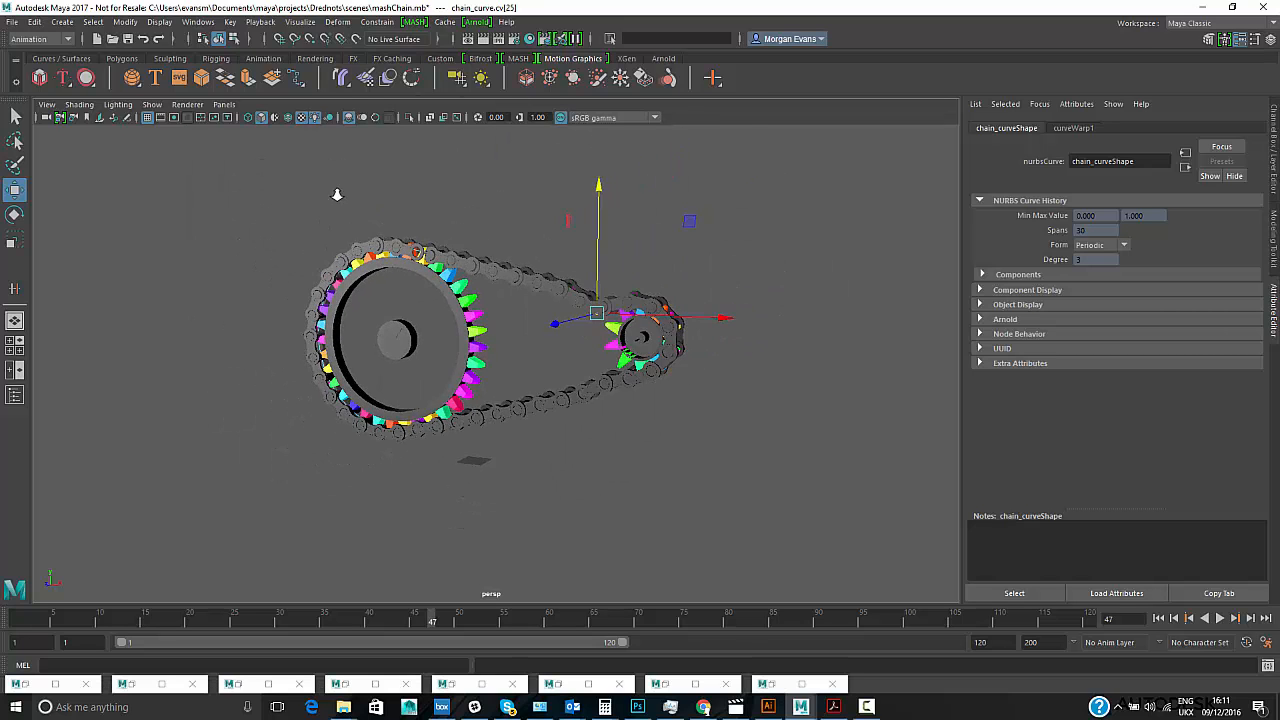